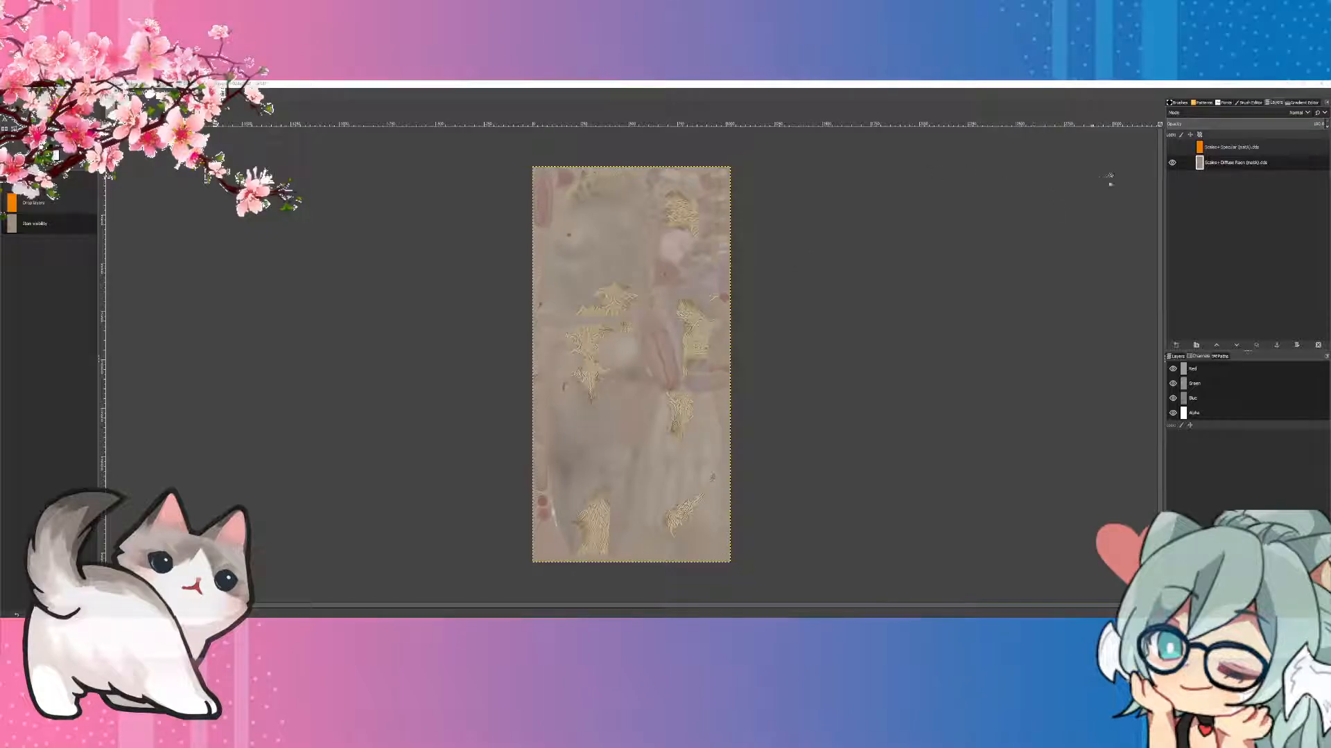
Step: Toggle the orange specular layer's visibility to compare it with the diffuse texture layer, leaving it shown
click(1172, 148)
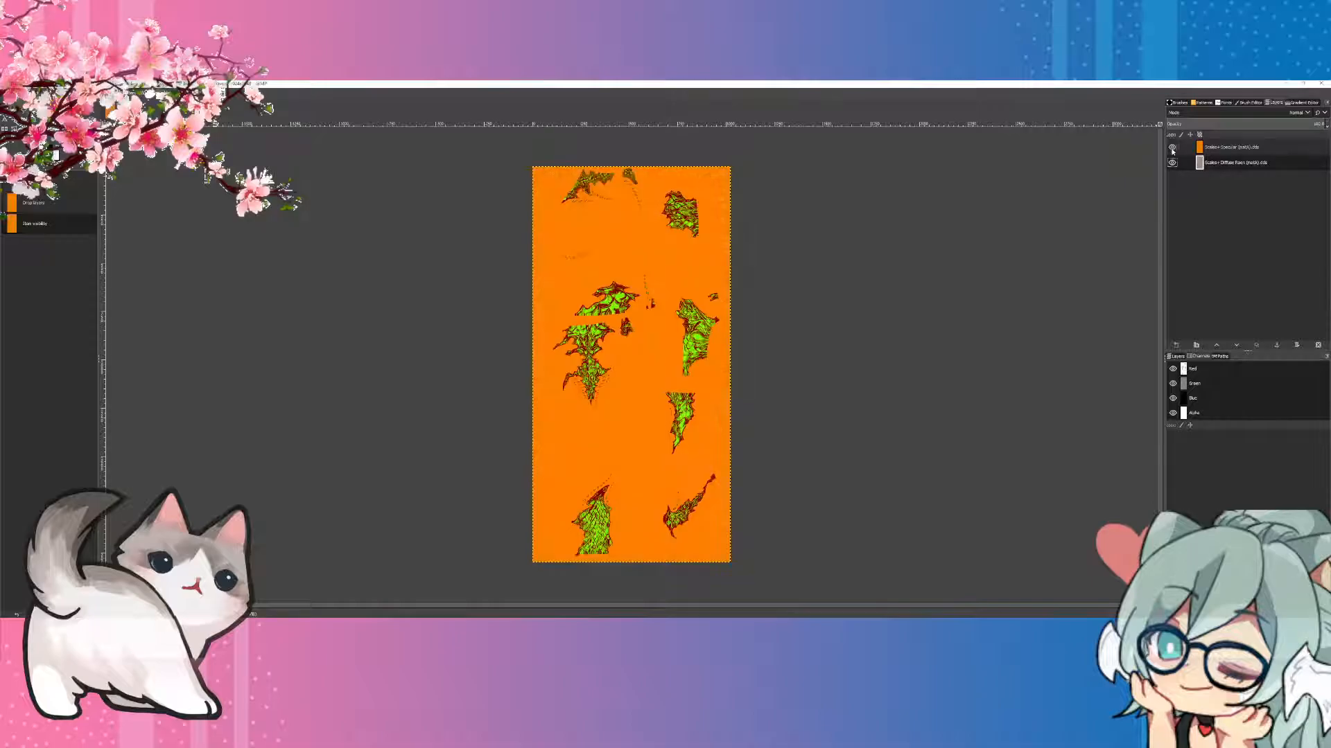
click(1172, 148)
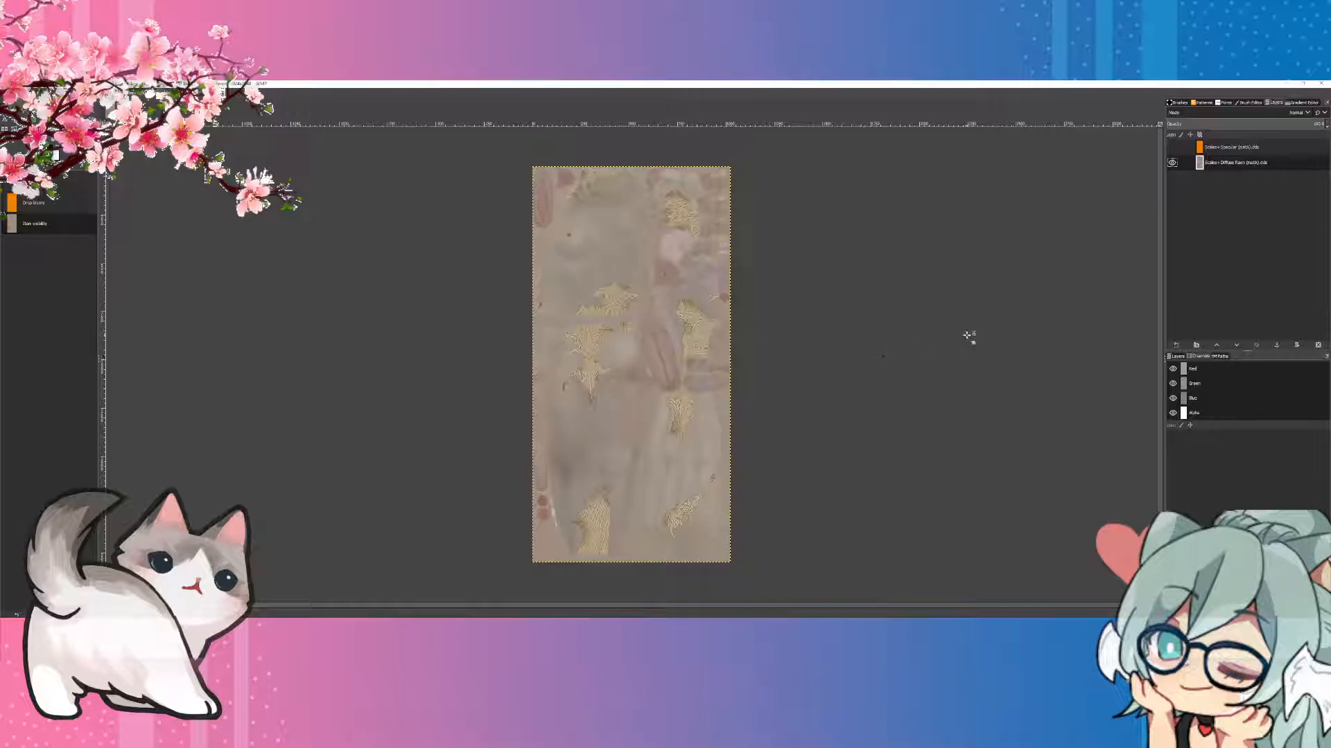
click(1172, 147)
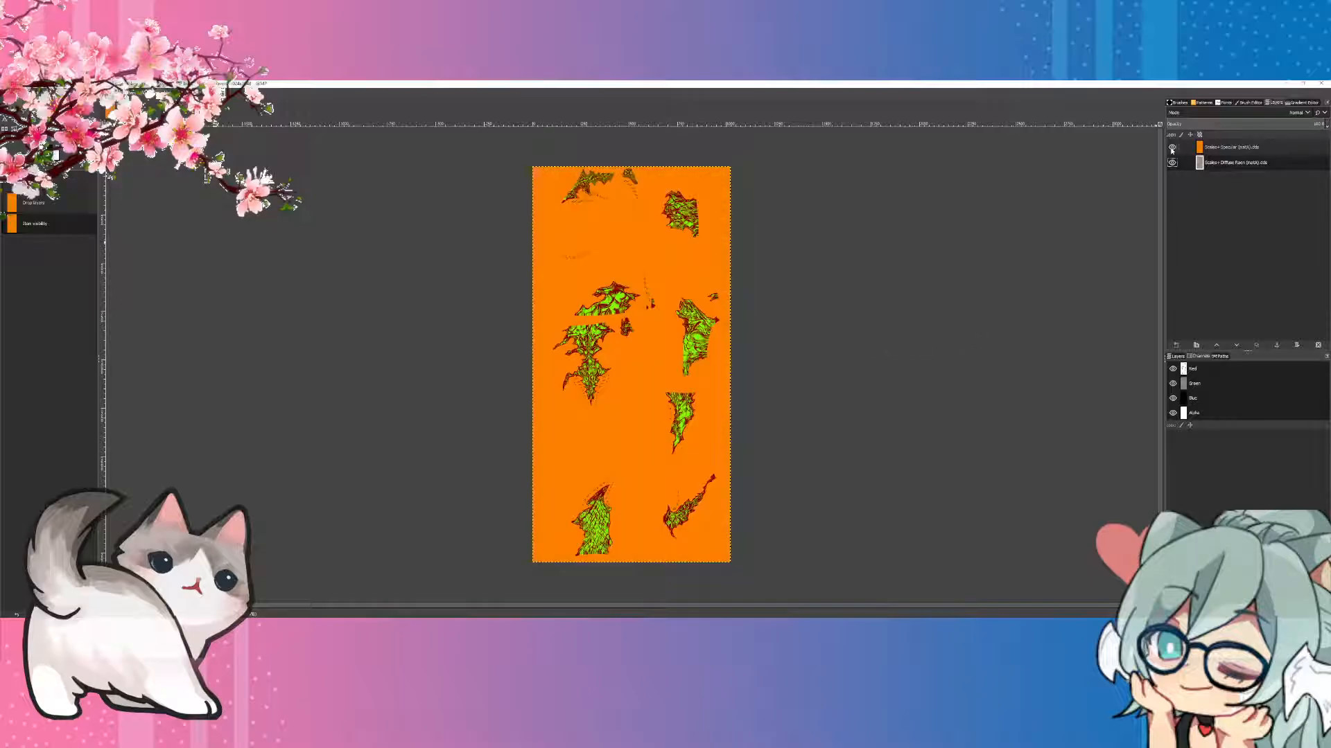
Step: Select the orange area on the specular layer by colour, and hide that layer
click(1220, 149)
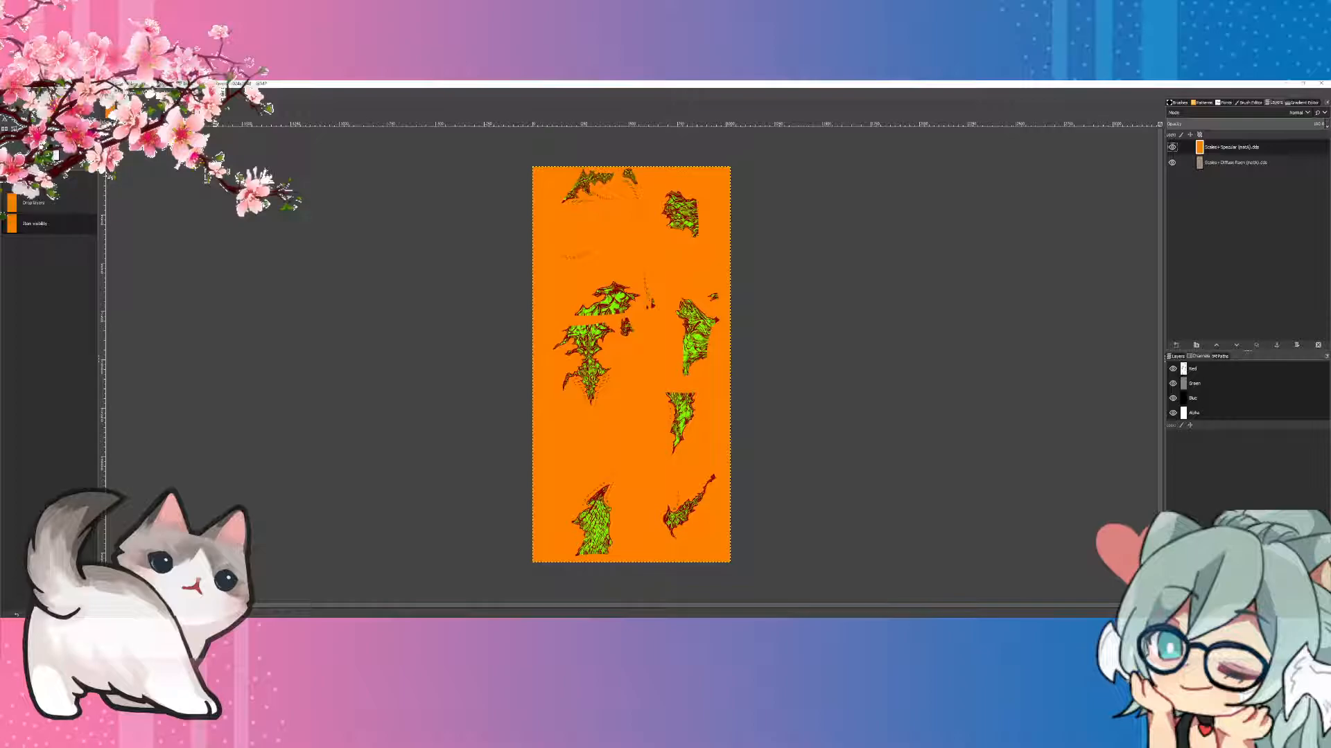
click(6, 165)
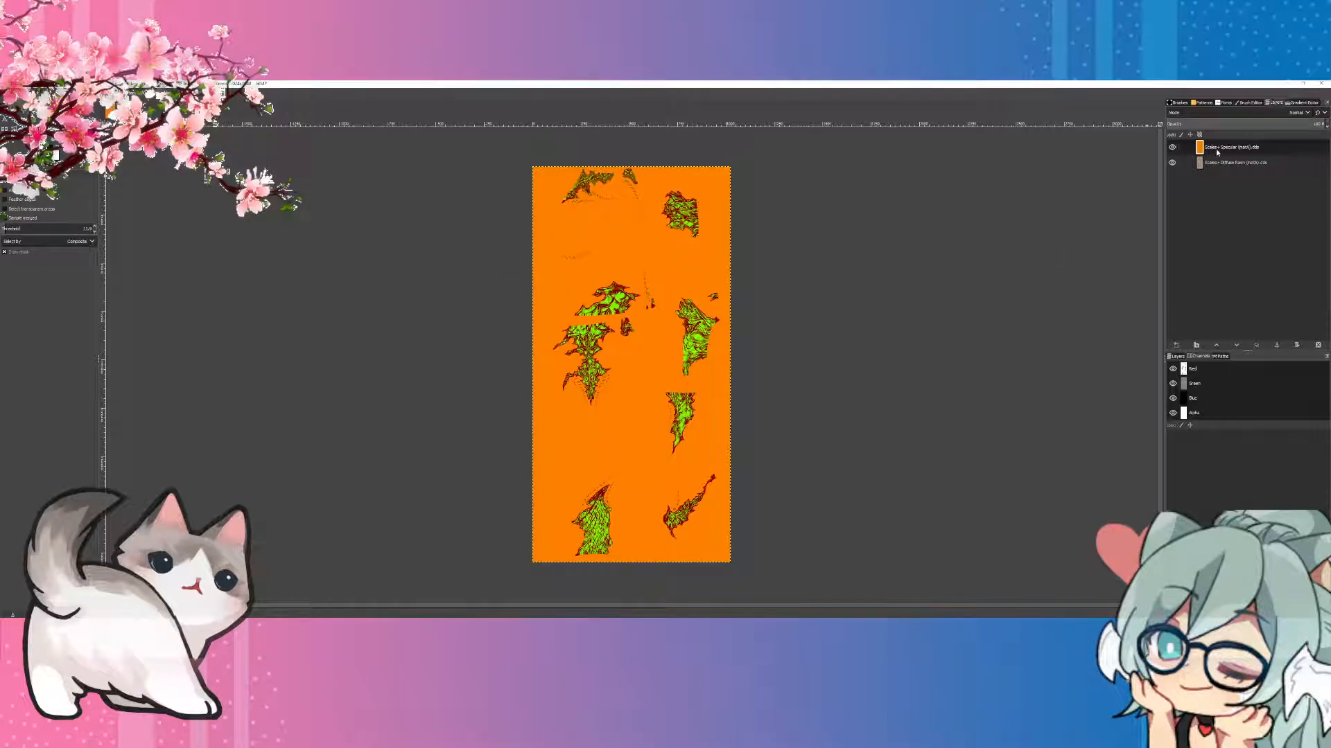
click(617, 242)
click(1172, 147)
Step: Add a white layer mask to the diffuse layer and fill the selected area of the mask with black
click(1225, 163)
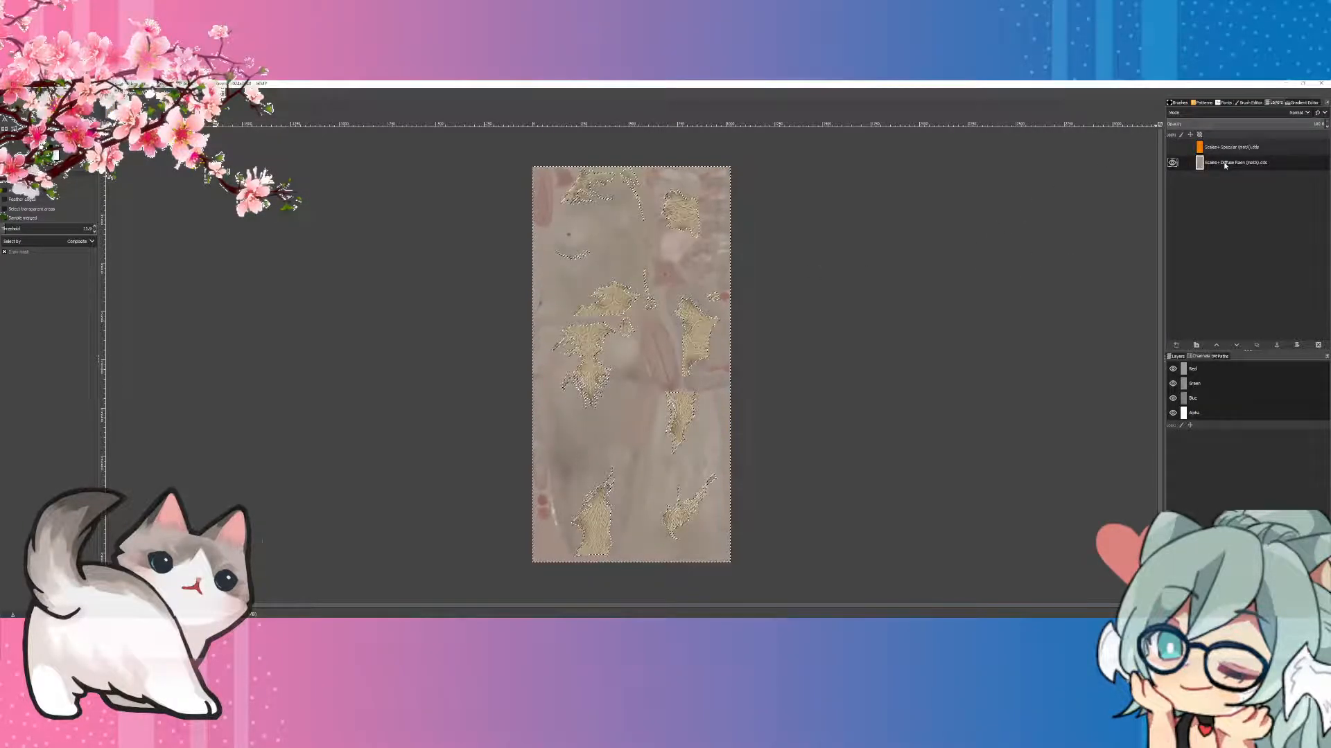
right_click(1224, 165)
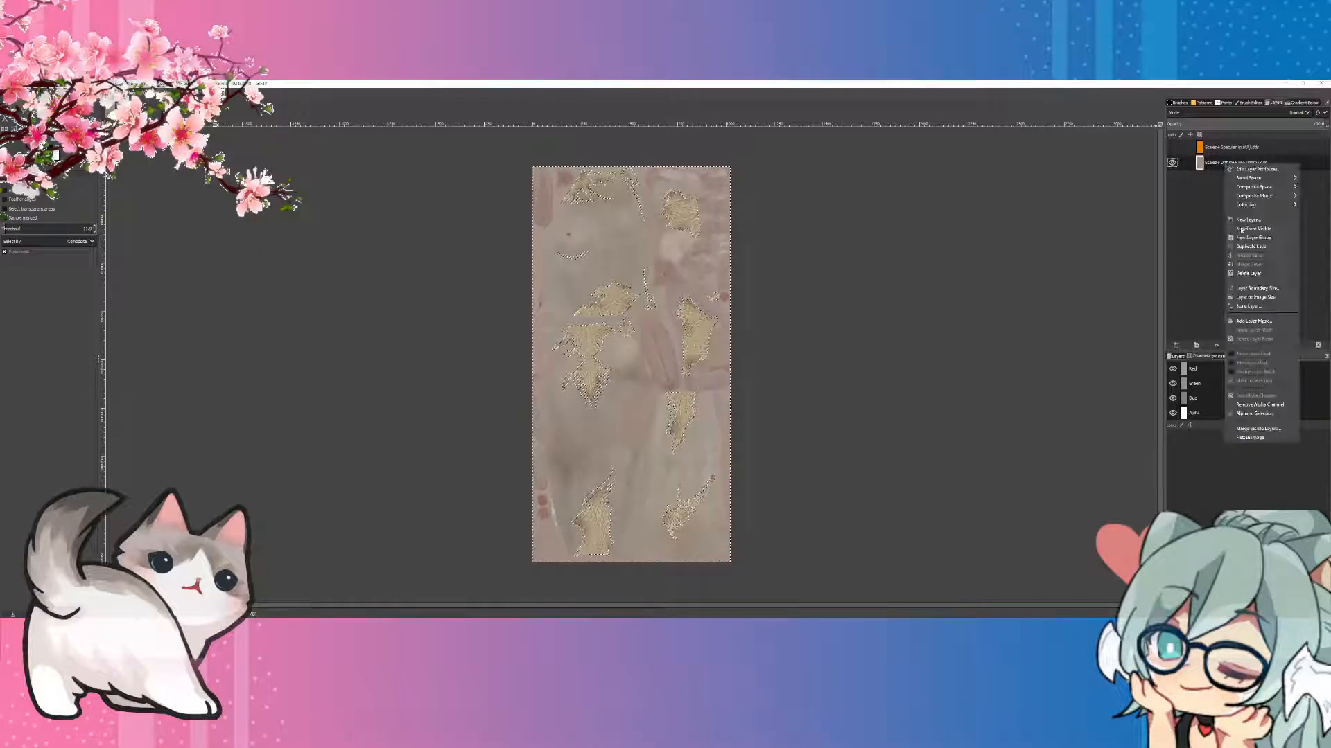
click(1252, 321)
click(1282, 381)
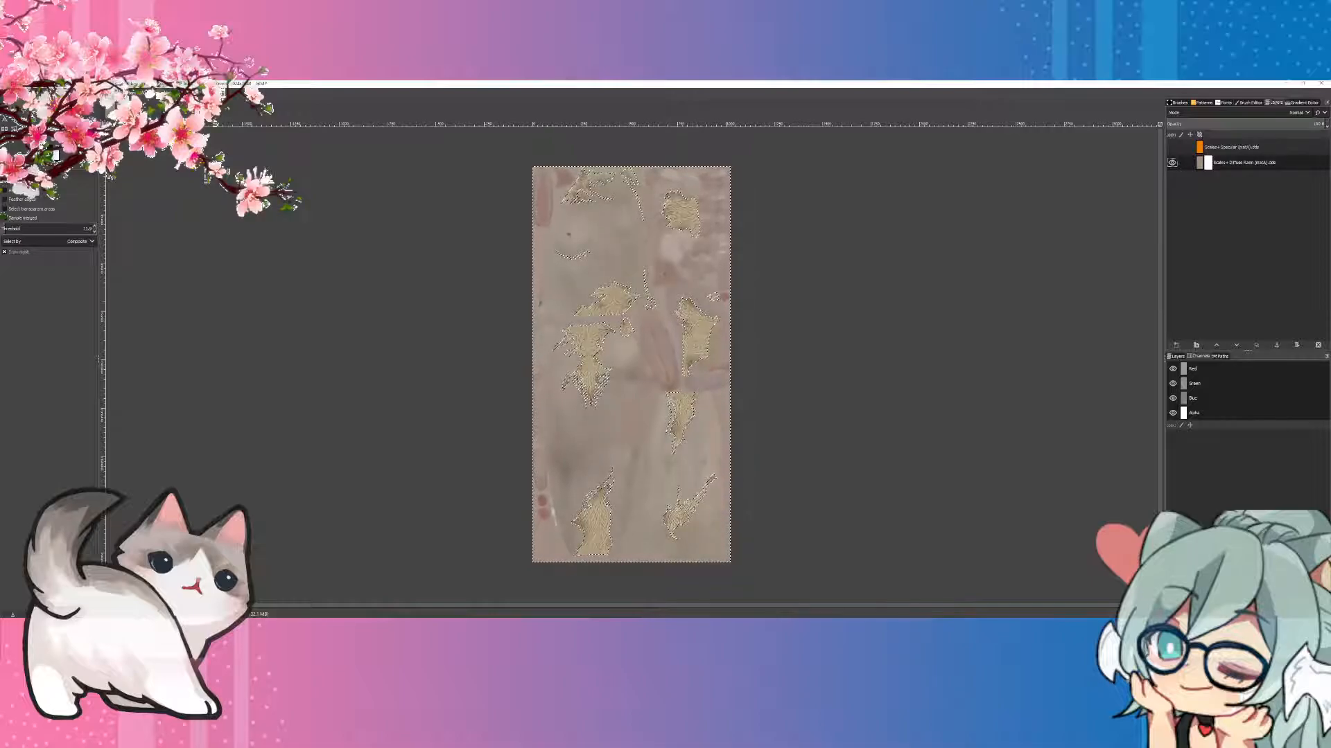
key(shift+b)
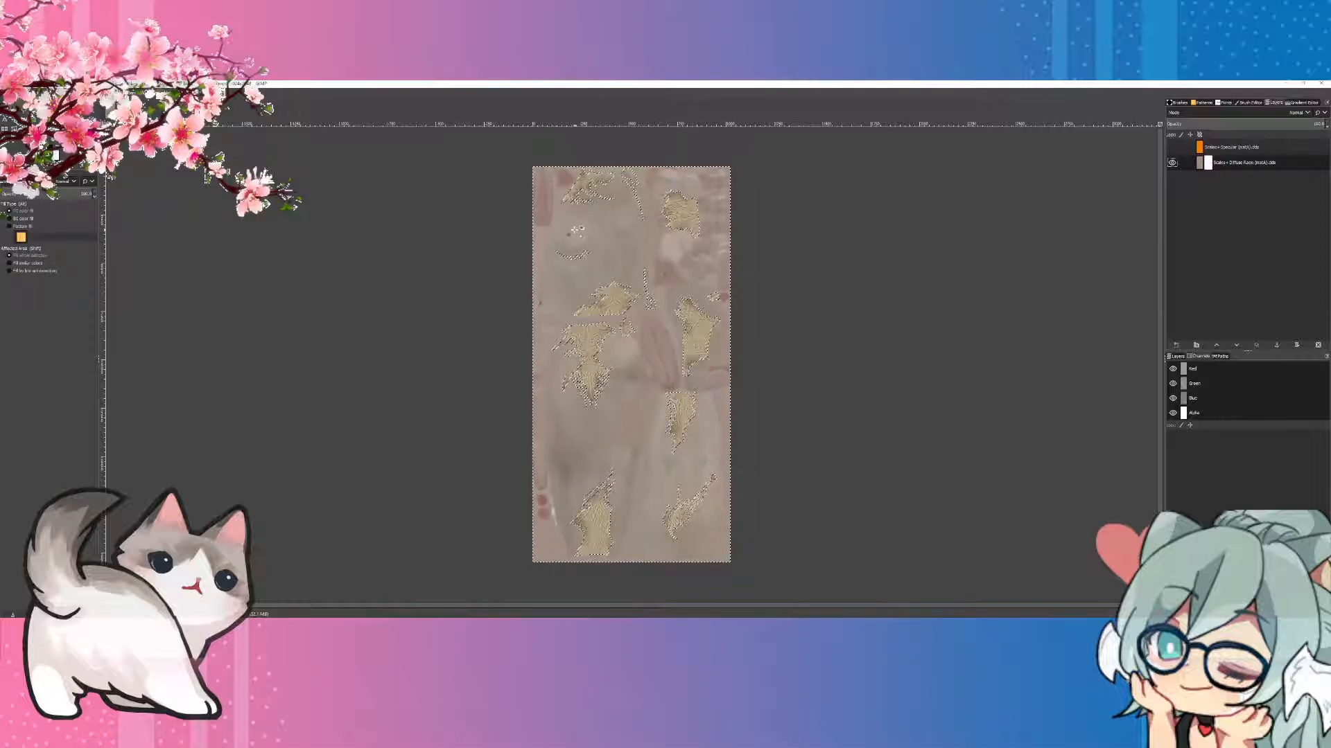
click(576, 231)
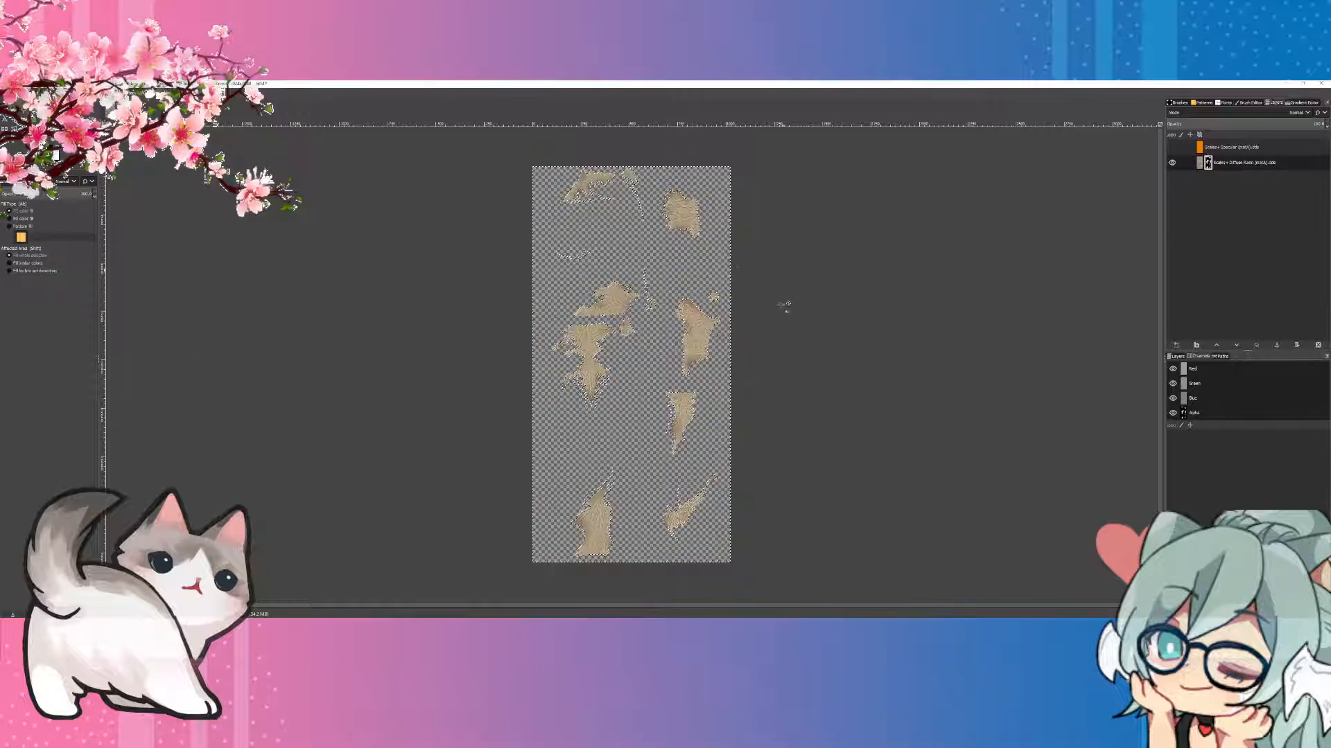
Step: Apply the layer mask to the diffuse layer and clear the selection
right_click(1221, 167)
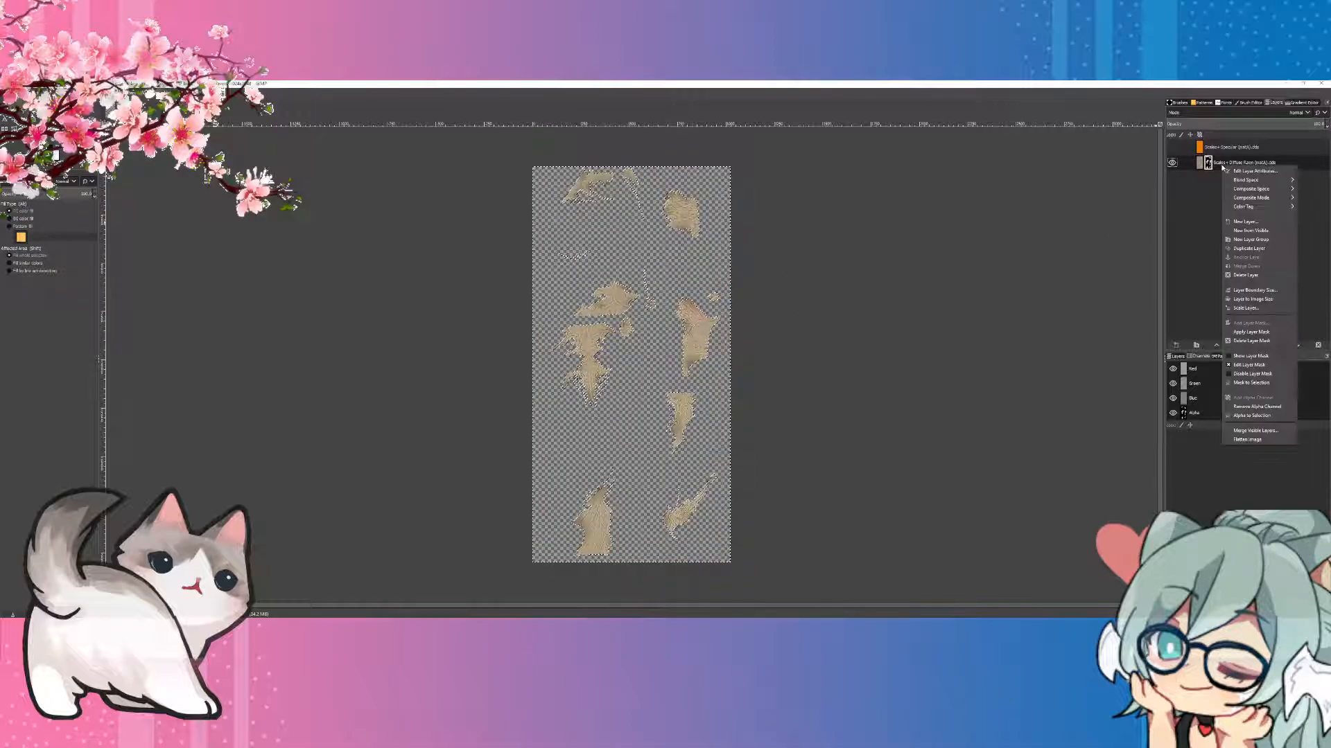
click(1261, 331)
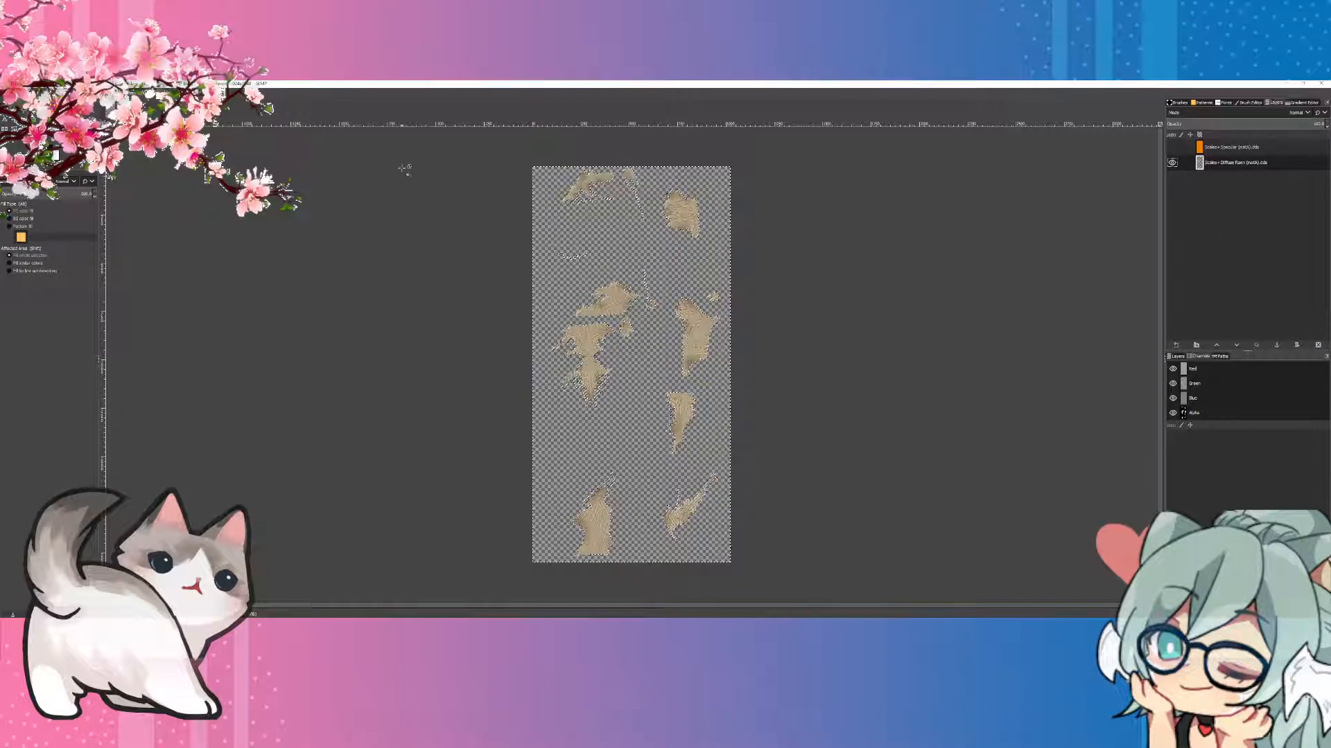
click(32, 92)
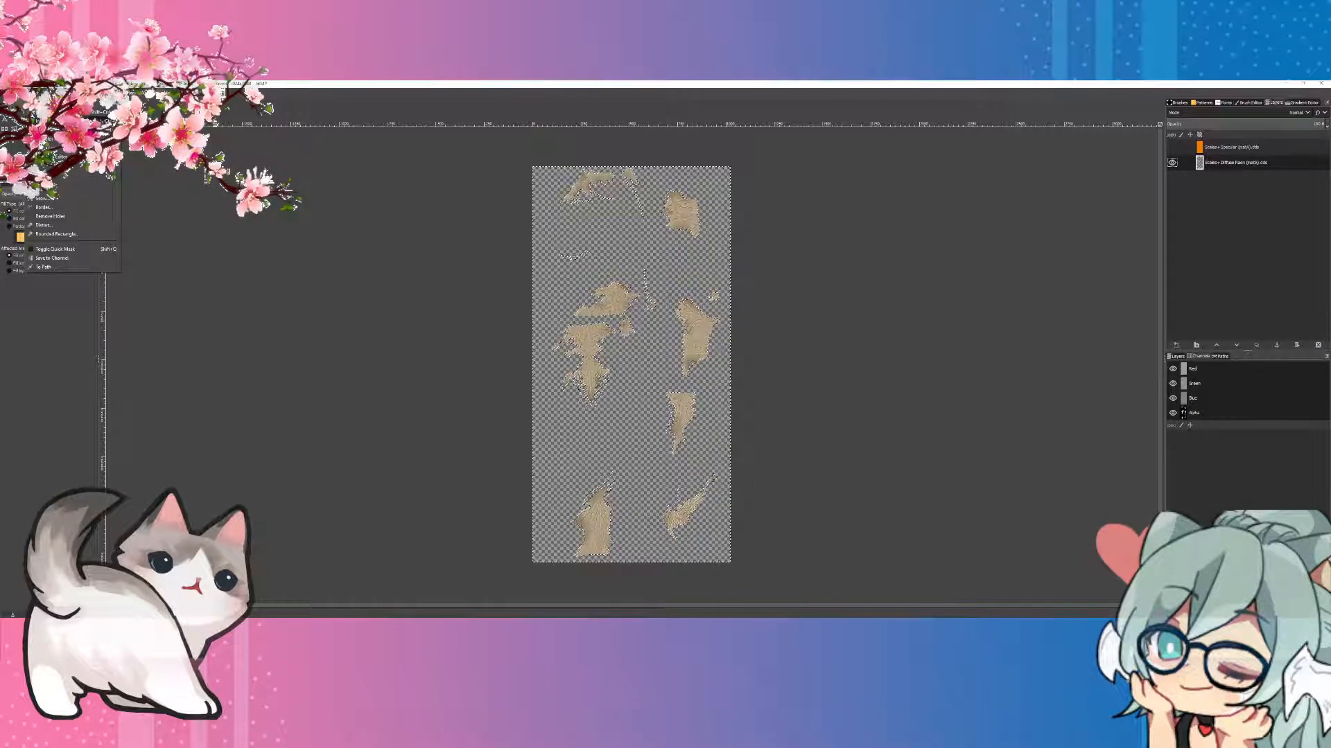
click(56, 112)
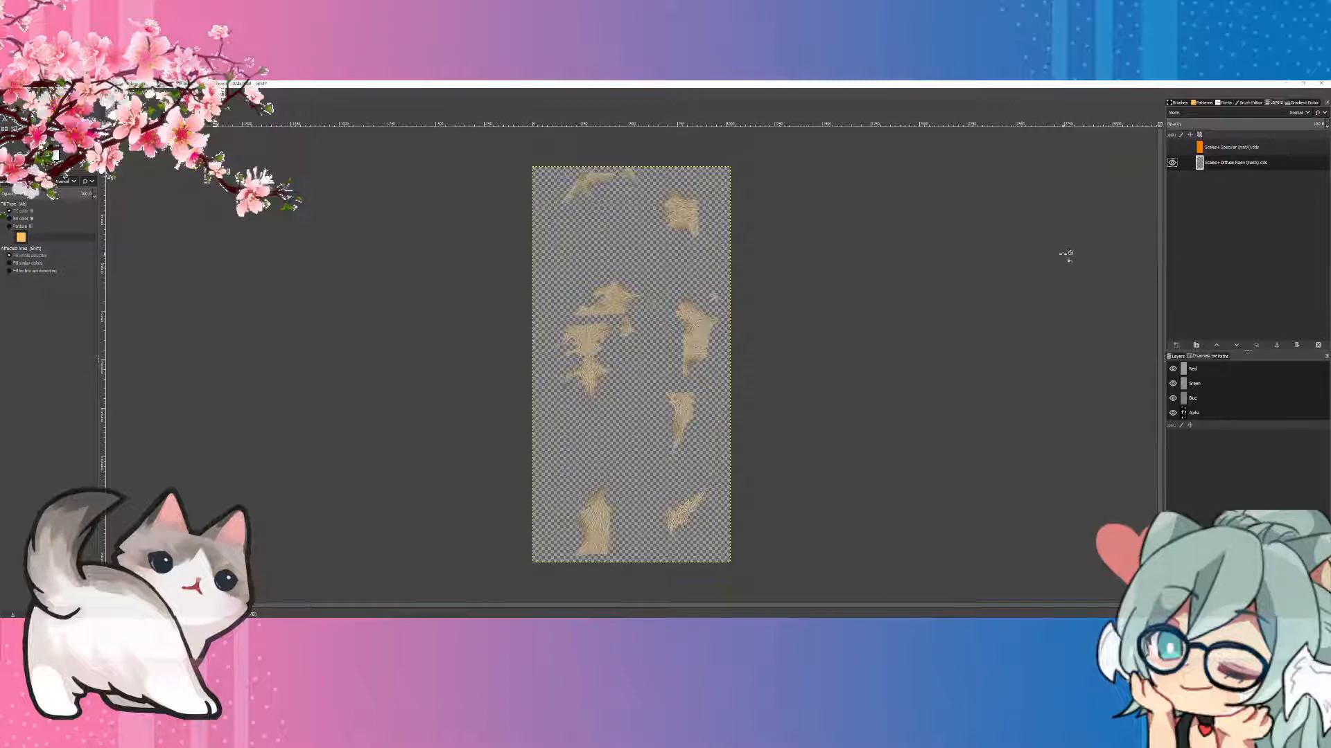
Step: Create a new layer above the diffuse layer and fill it entirely with a bright blue foreground colour
click(1176, 344)
click(1223, 445)
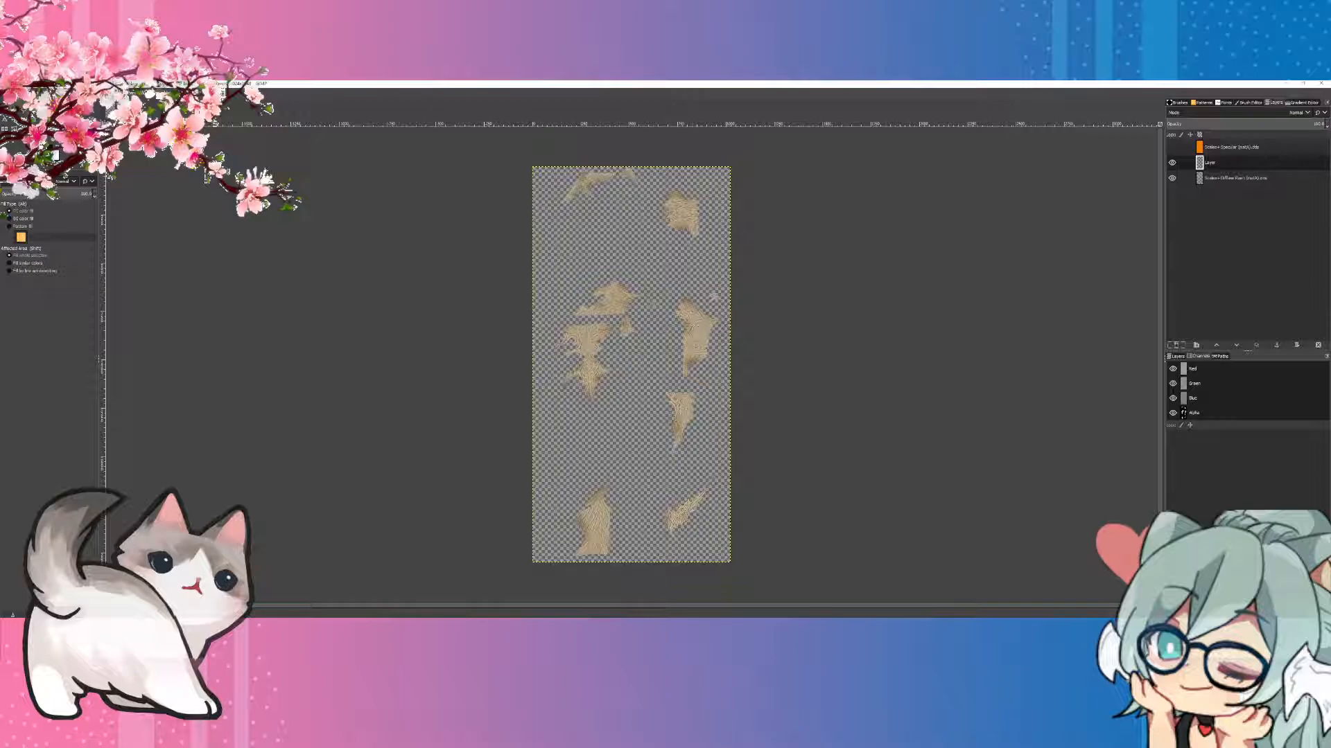
click(48, 150)
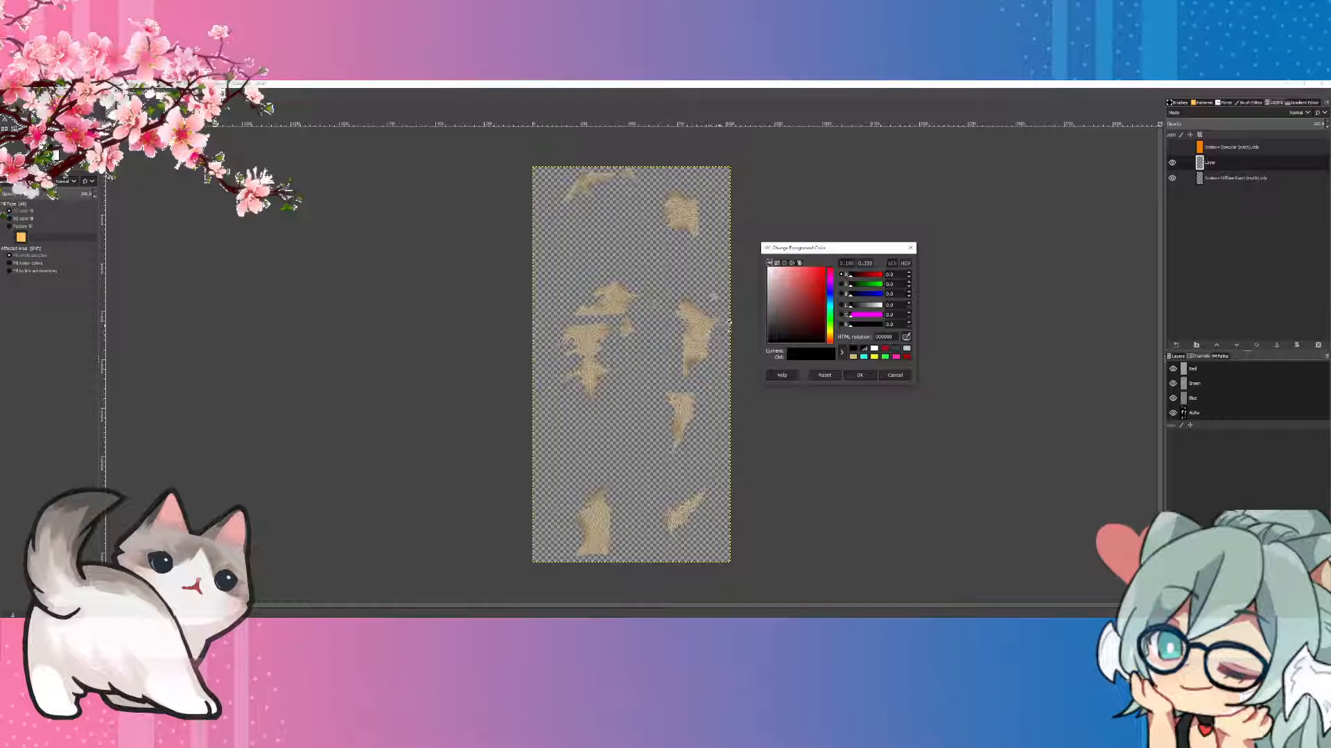
click(831, 304)
click(806, 289)
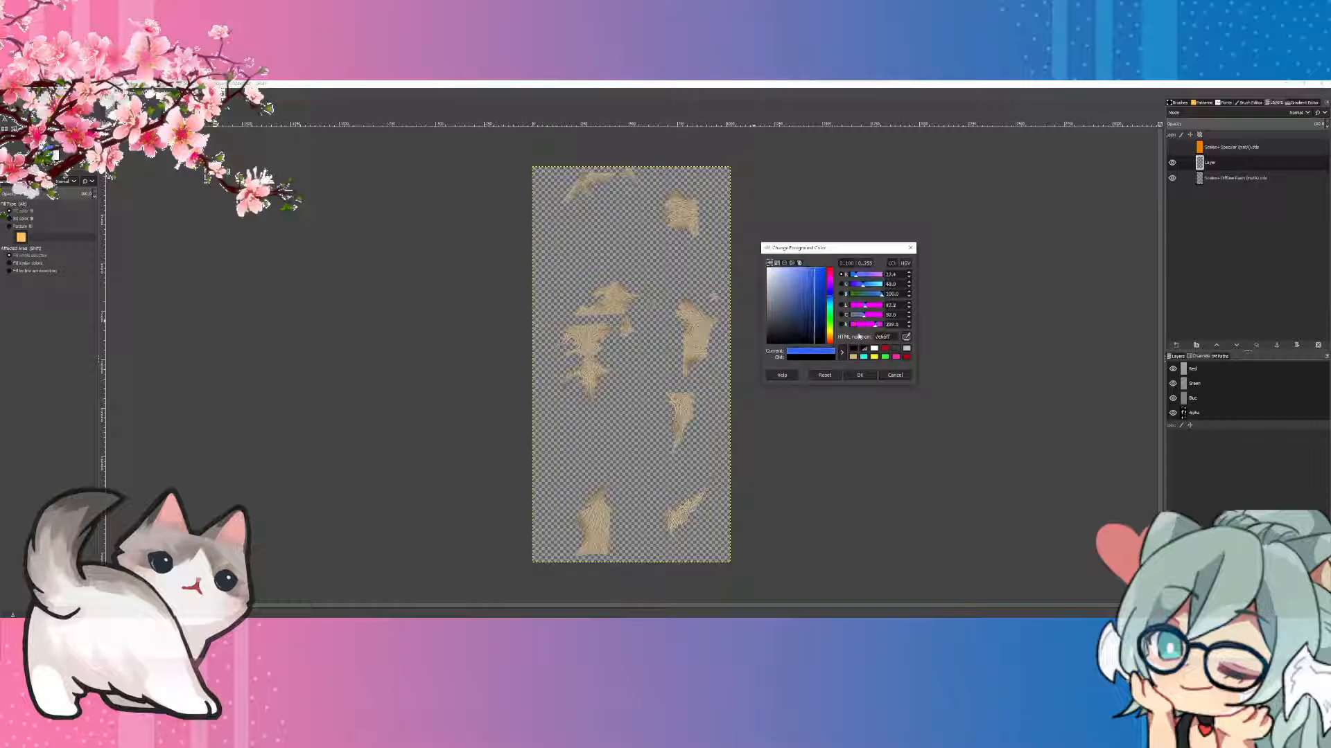
click(859, 375)
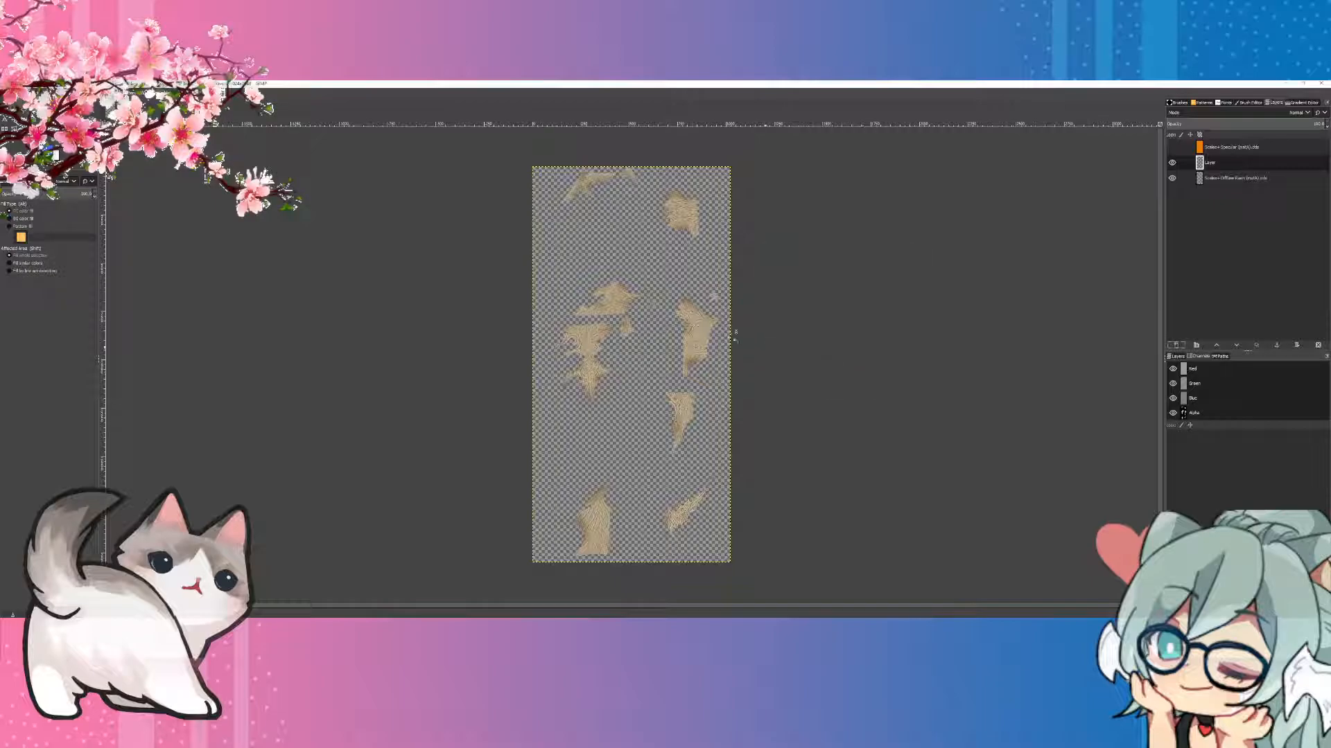
click(673, 280)
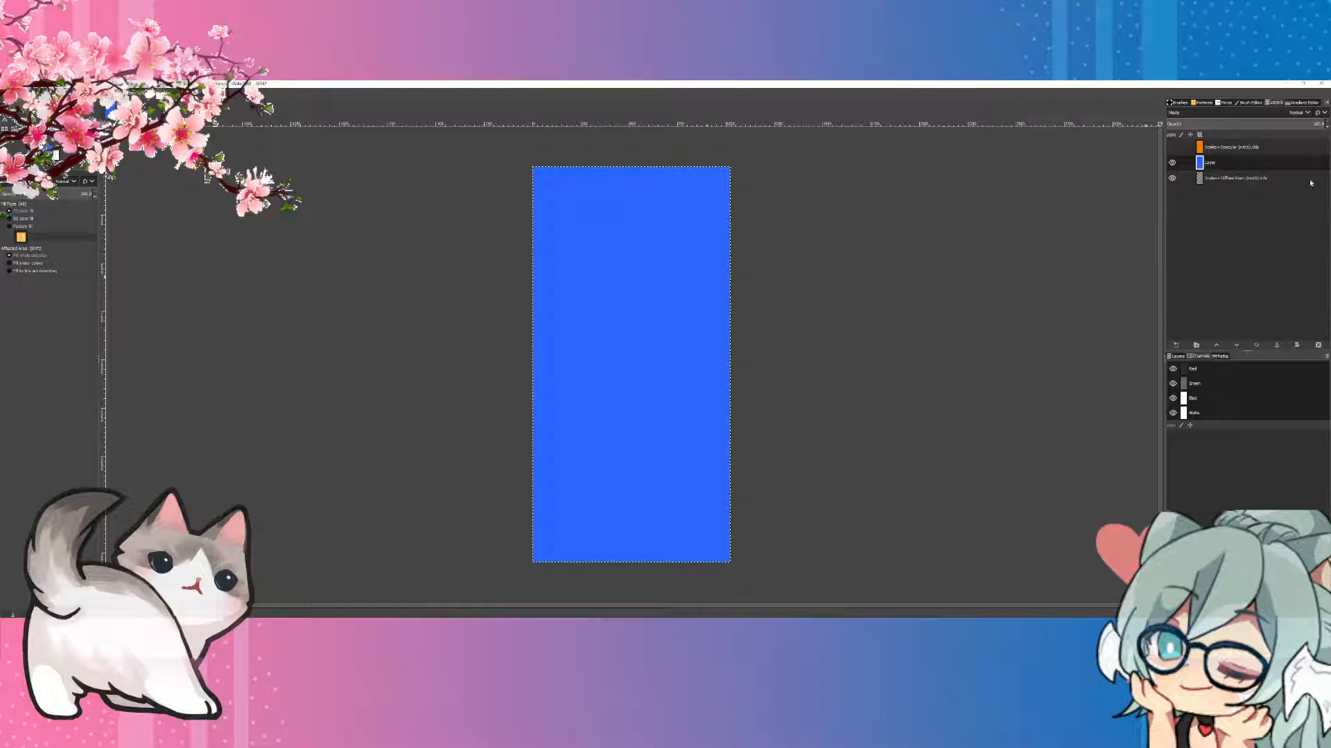
Step: Set the blue layer's blend mode to LCh Color
click(1303, 116)
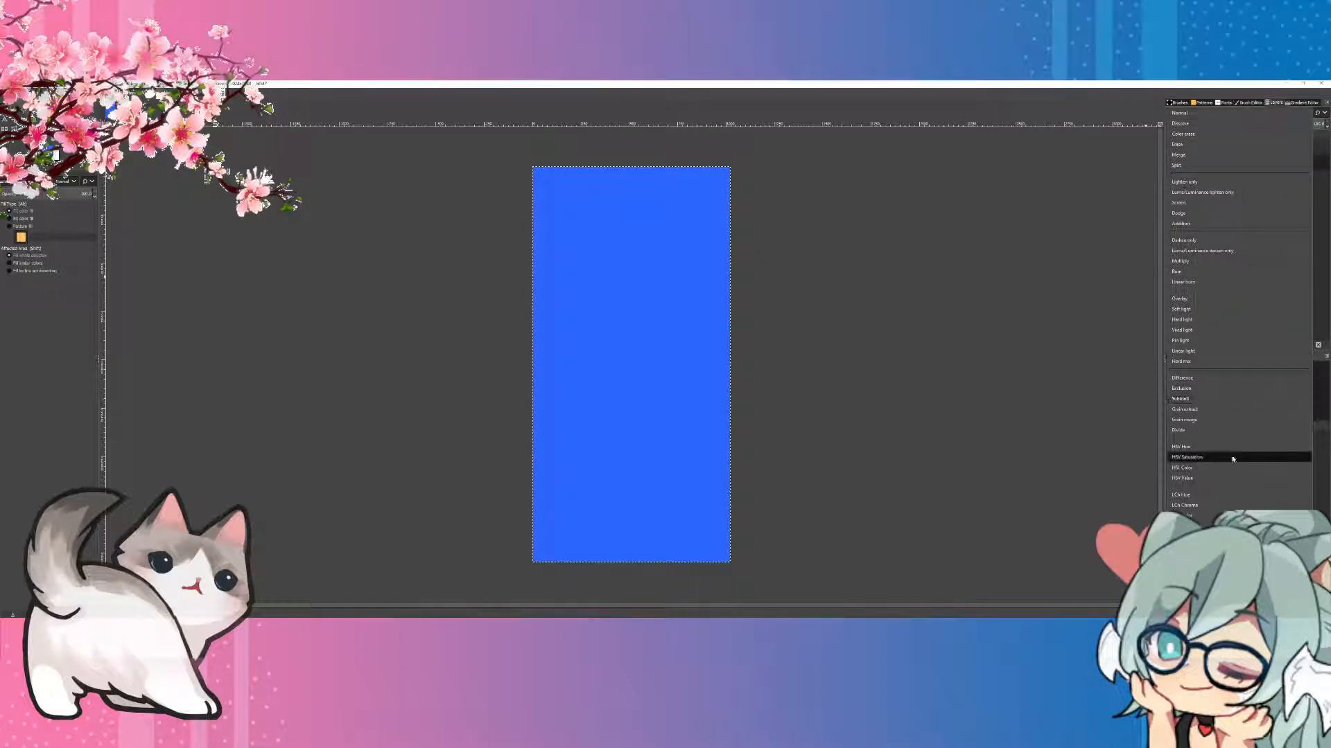
click(1192, 515)
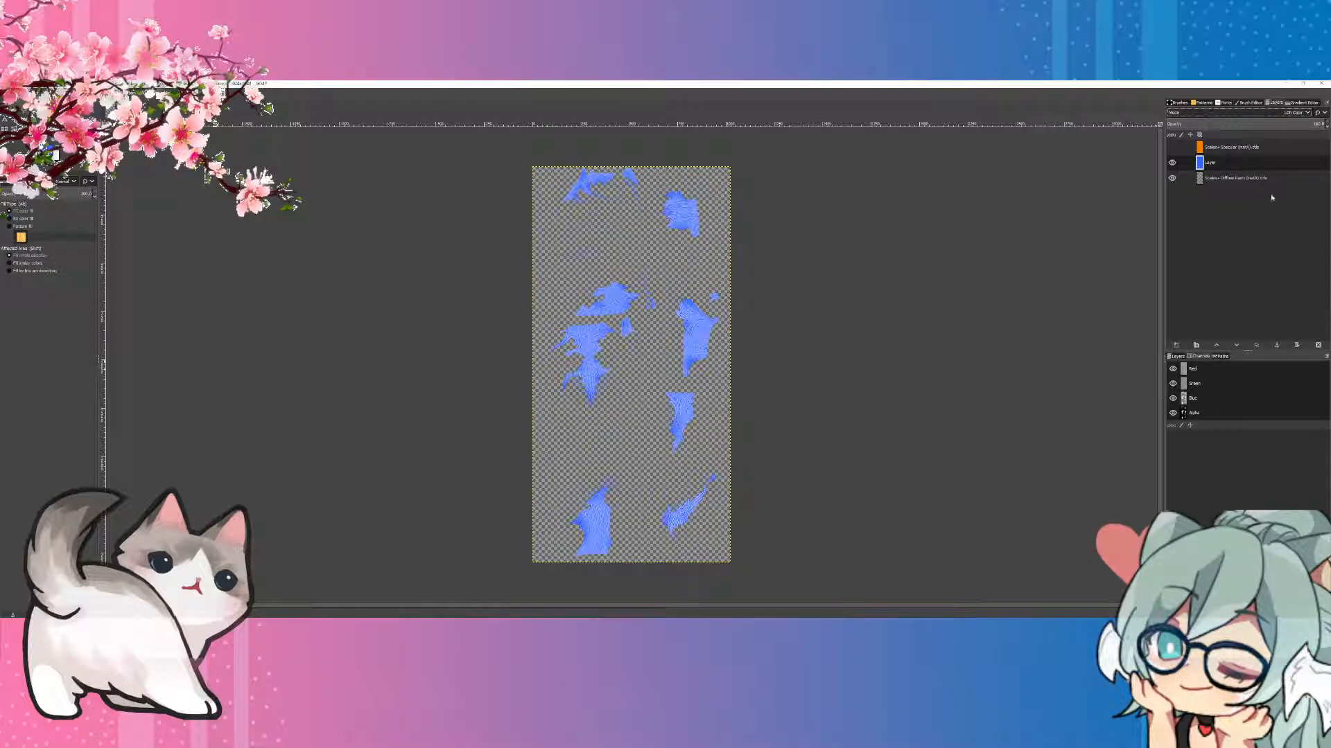
Step: Try other blend modes on the blue layer, and return it to LCh Color
scroll(1277, 117, up, 1)
scroll(1278, 117, up, 1)
scroll(1277, 117, up, 1)
scroll(1277, 117, up, 1)
scroll(1277, 116, up, 4)
scroll(1277, 116, up, 1)
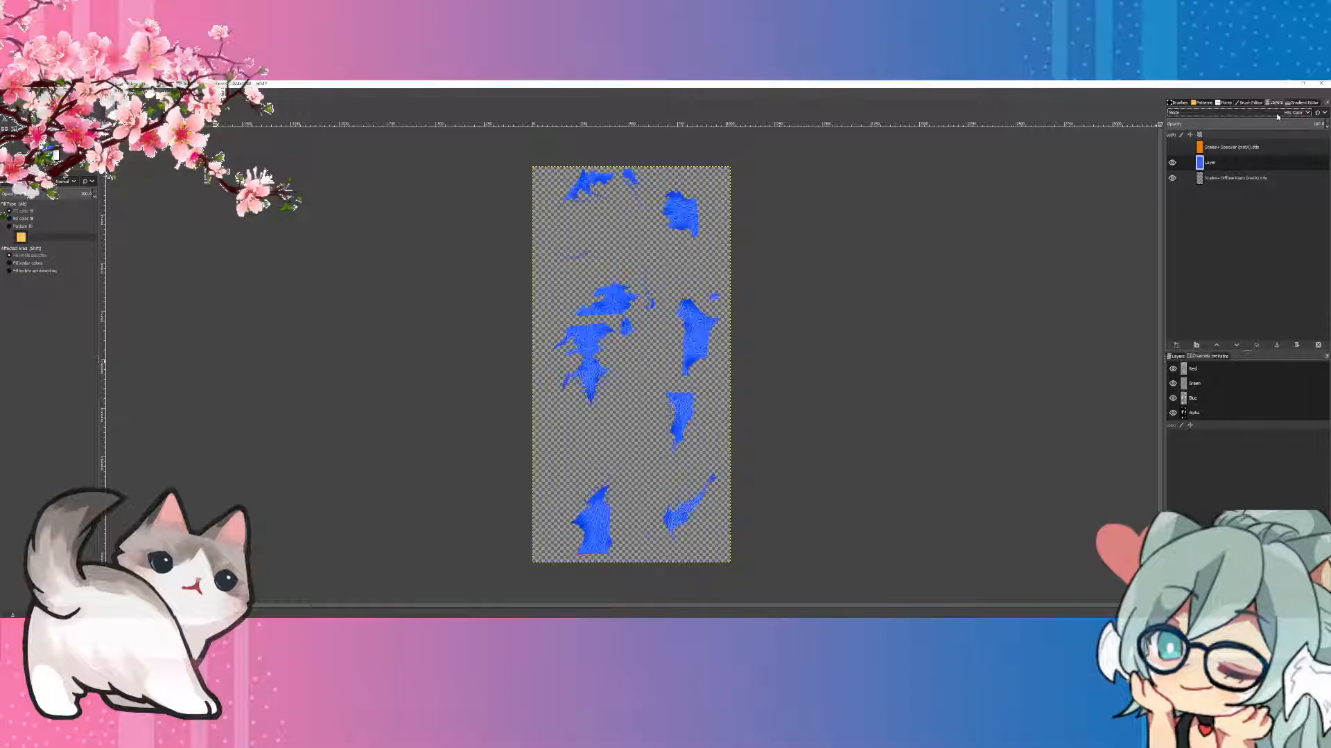
scroll(1277, 116, up, 1)
scroll(1277, 114, up, 1)
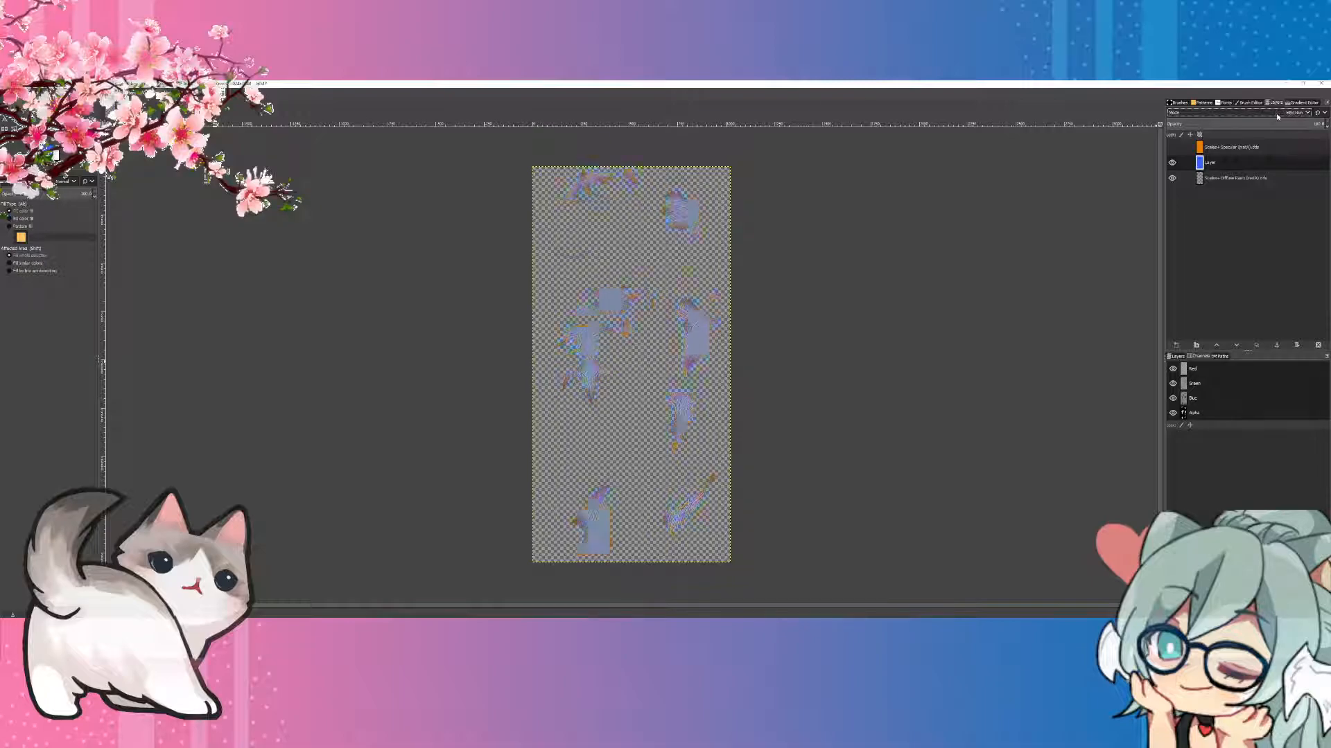
scroll(1277, 114, up, 4)
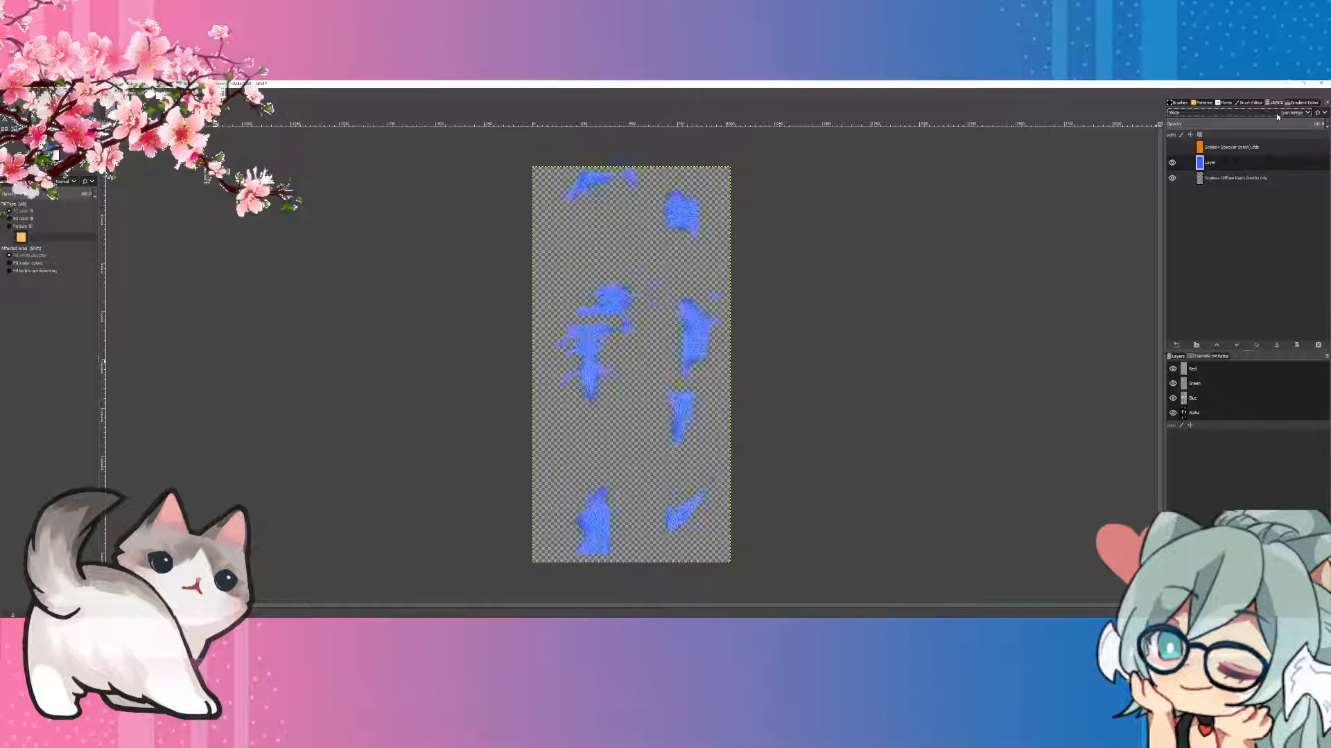
scroll(1277, 113, up, 4)
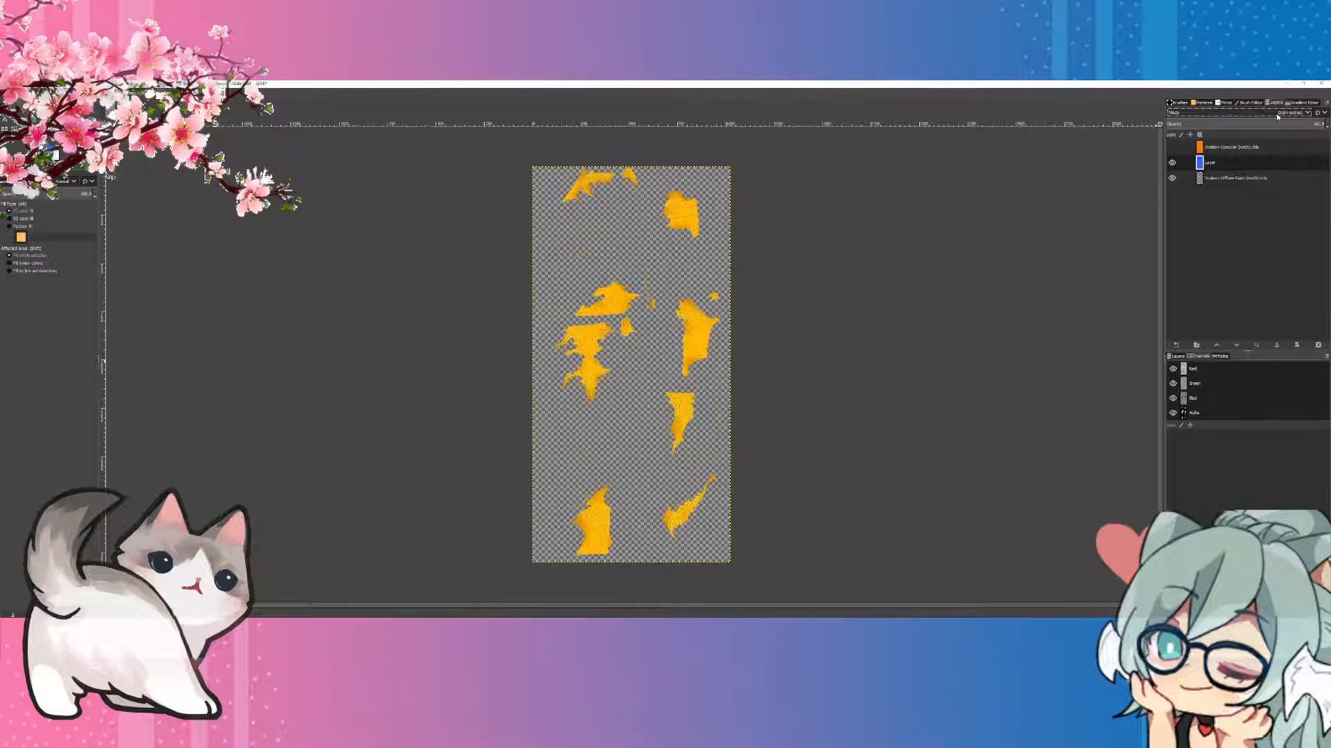
scroll(1277, 114, up, 1)
click(1278, 114)
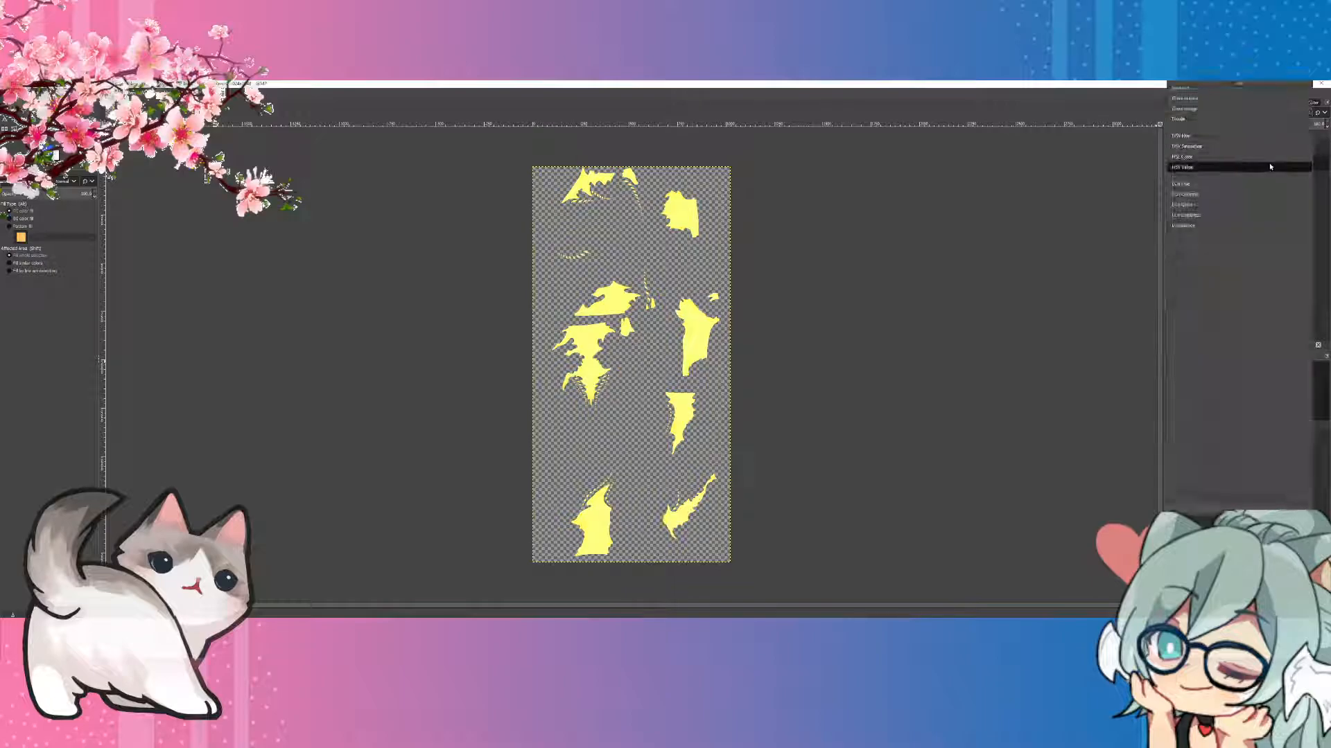
click(1279, 199)
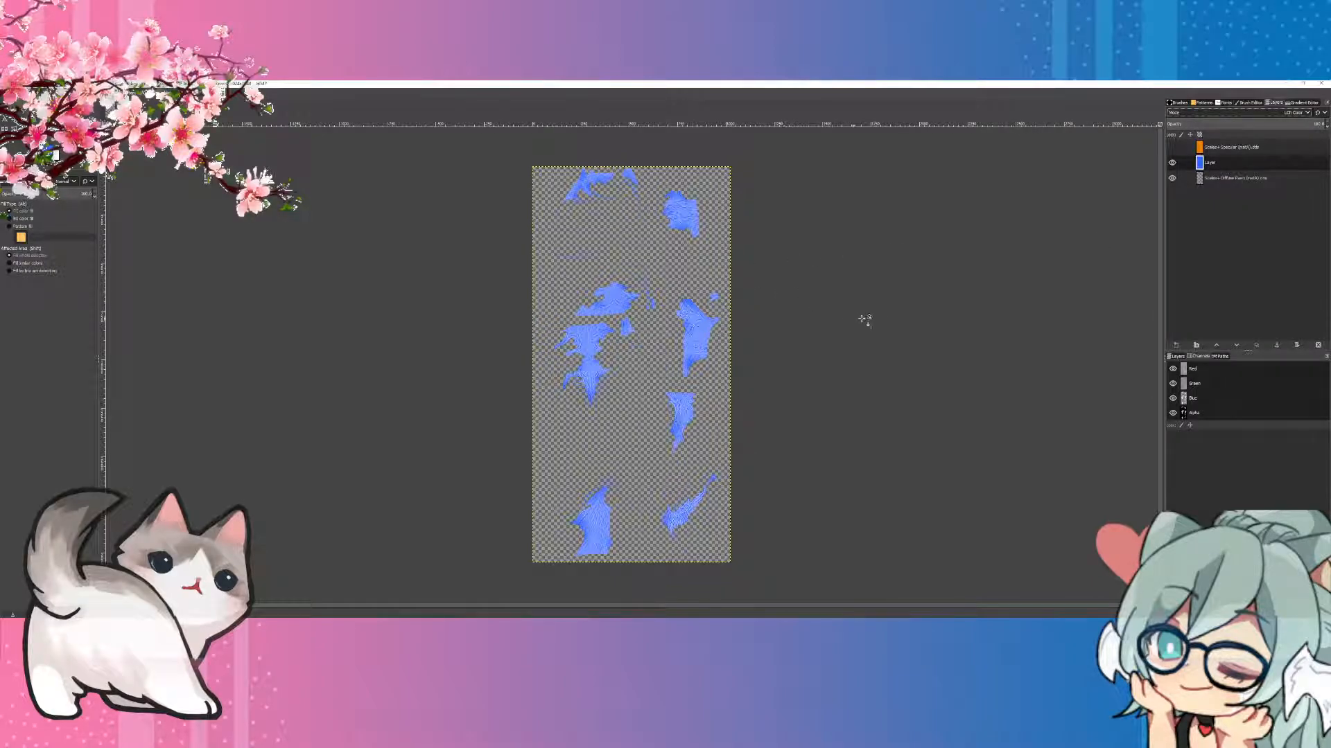
Step: Duplicate the blue LCh Color layer
right_click(1217, 170)
click(1245, 251)
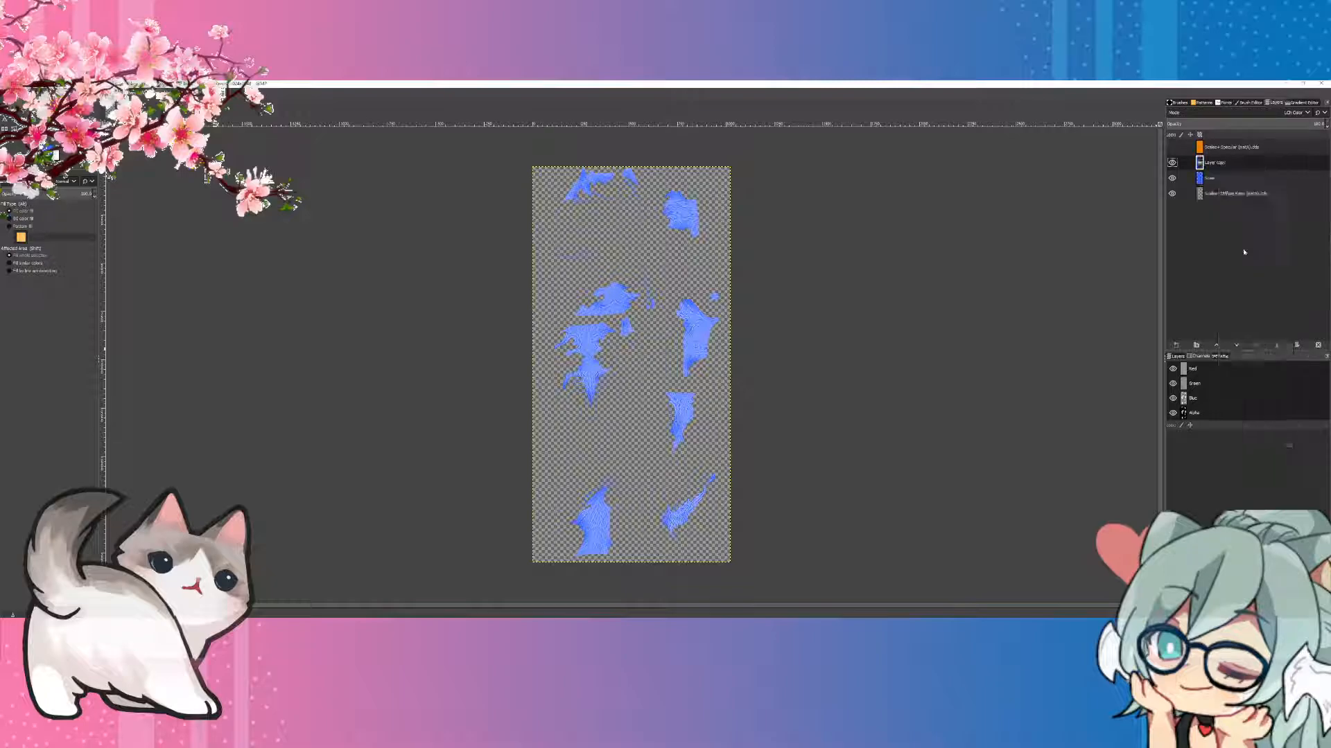
Step: Try Soft light and other blend modes on the duplicated blue layer
click(1301, 116)
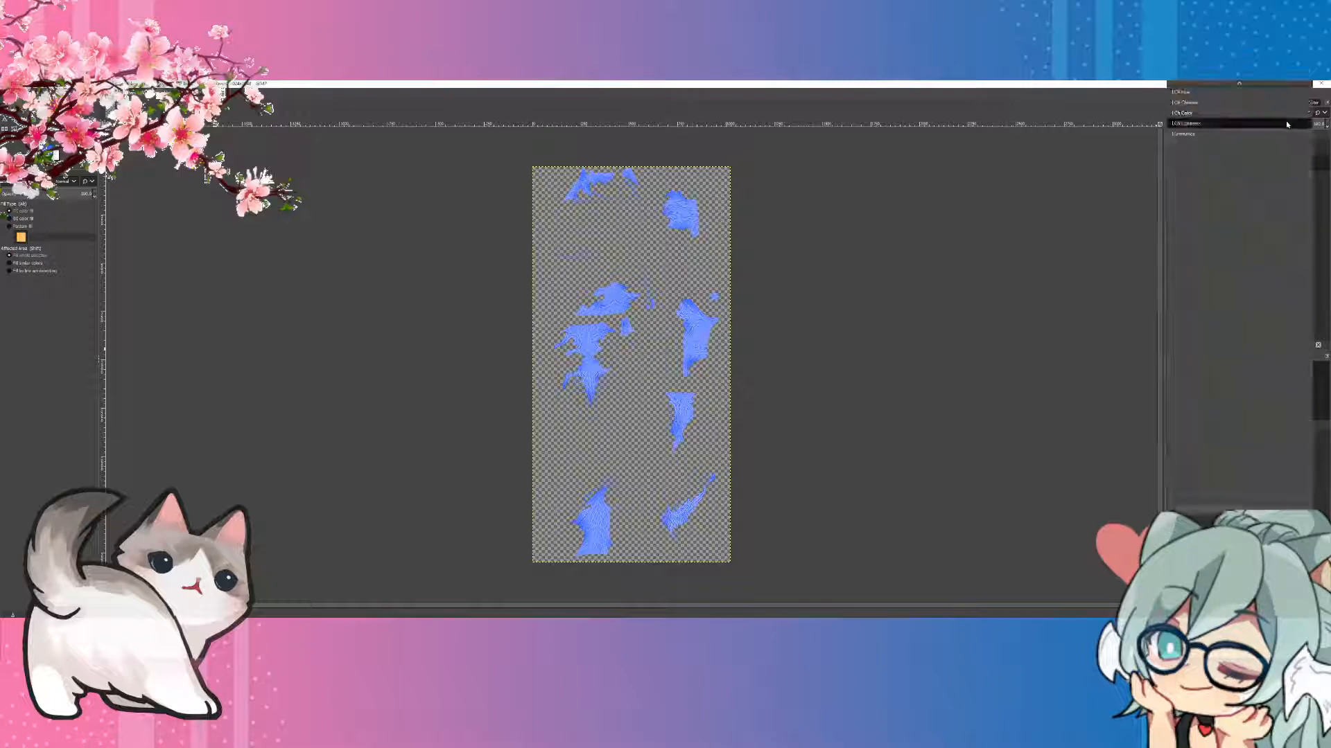
scroll(1206, 143, up, 5)
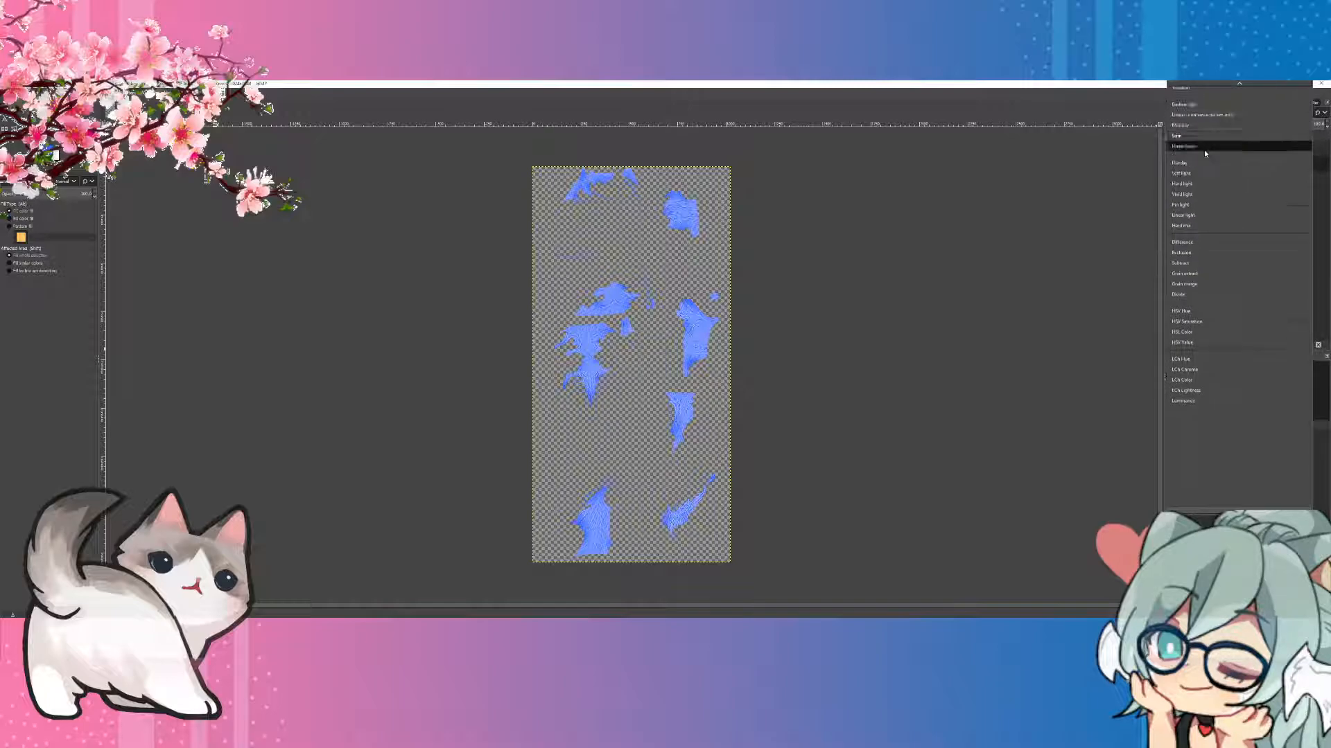
click(1205, 143)
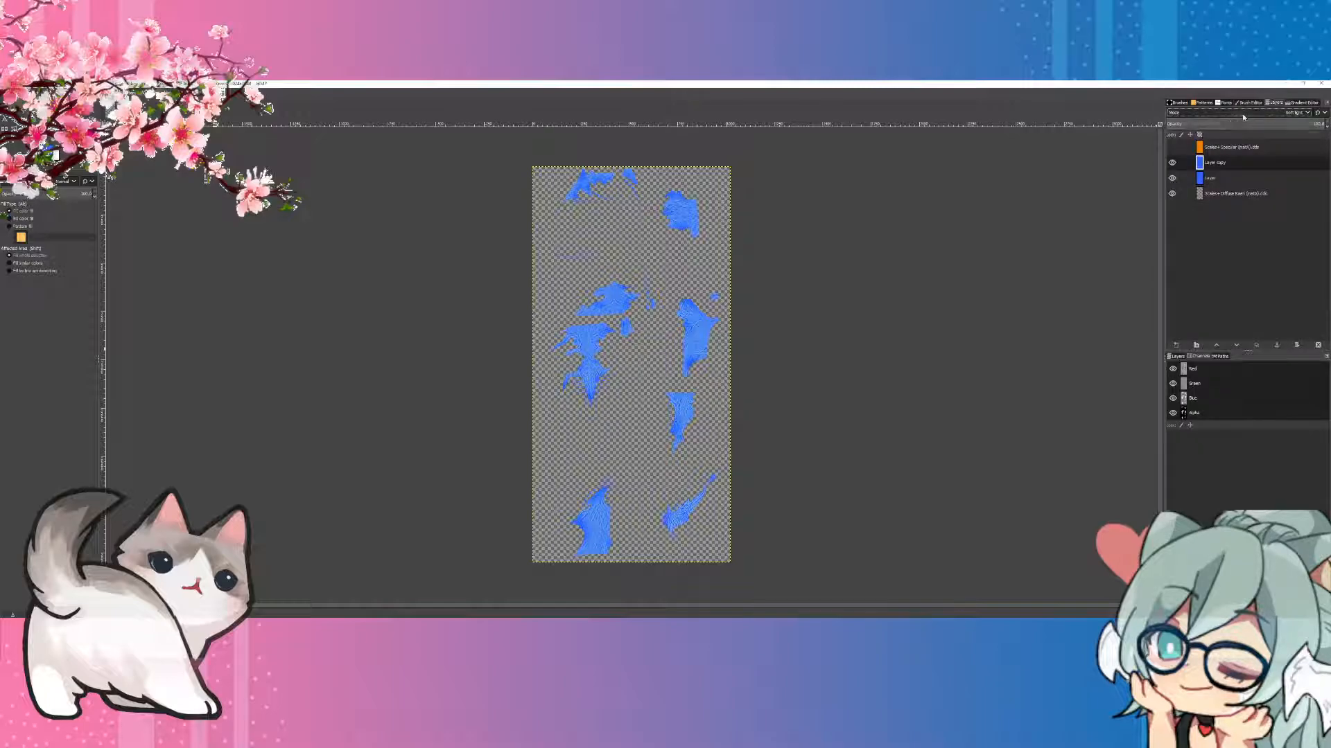
scroll(1244, 112, down, 2)
scroll(1241, 111, up, 4)
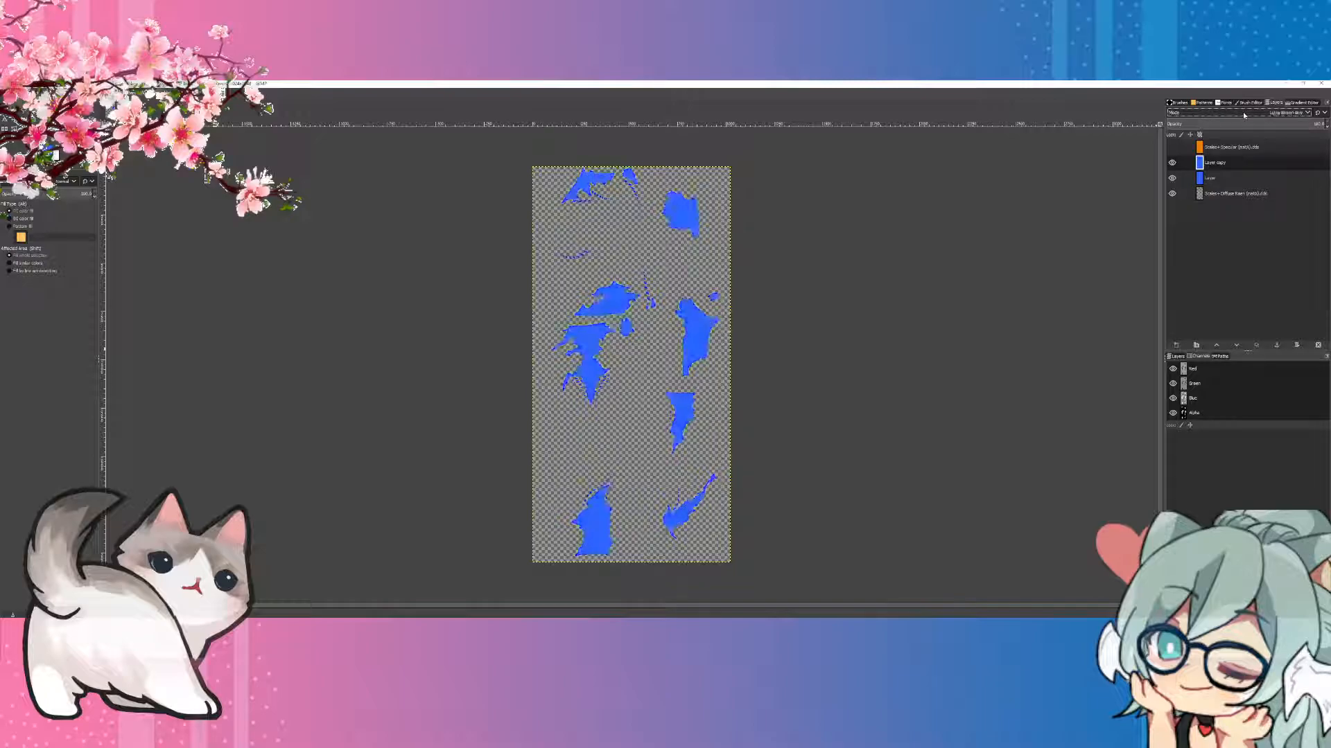
scroll(1242, 111, down, 15)
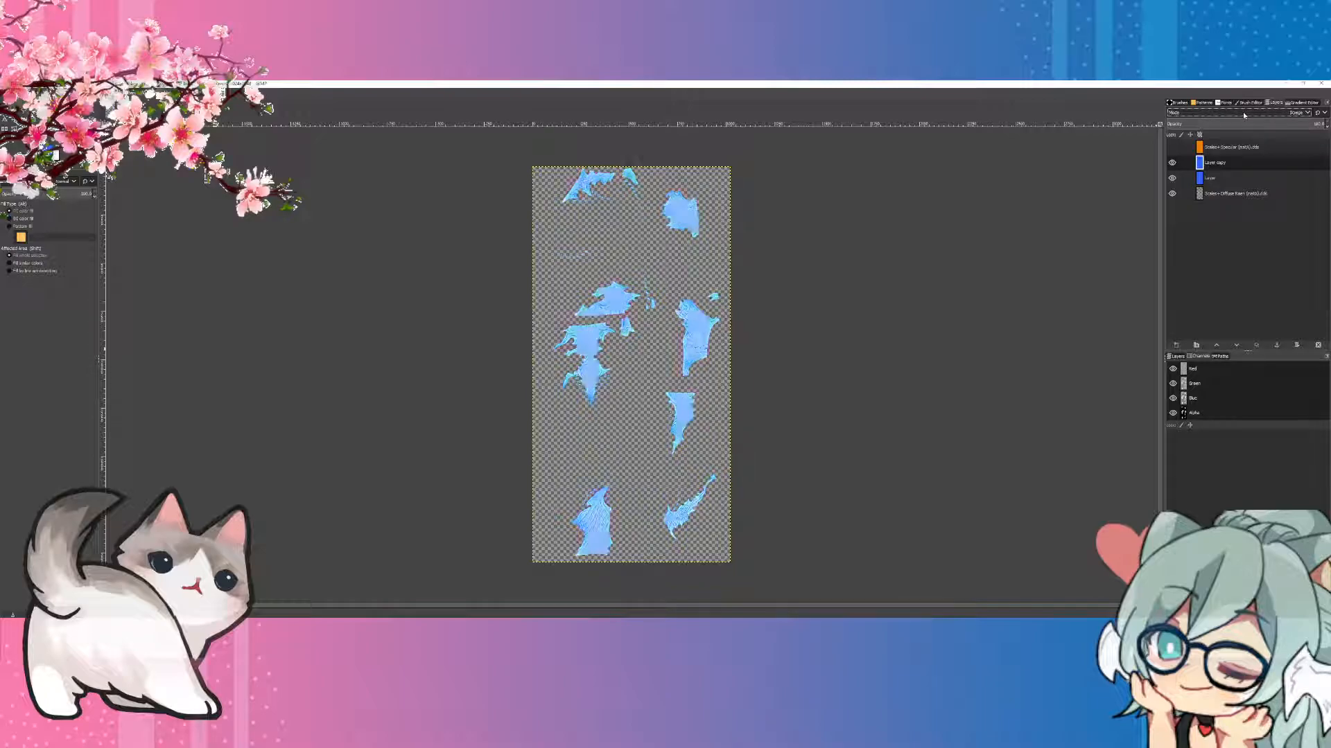
scroll(1241, 111, up, 1)
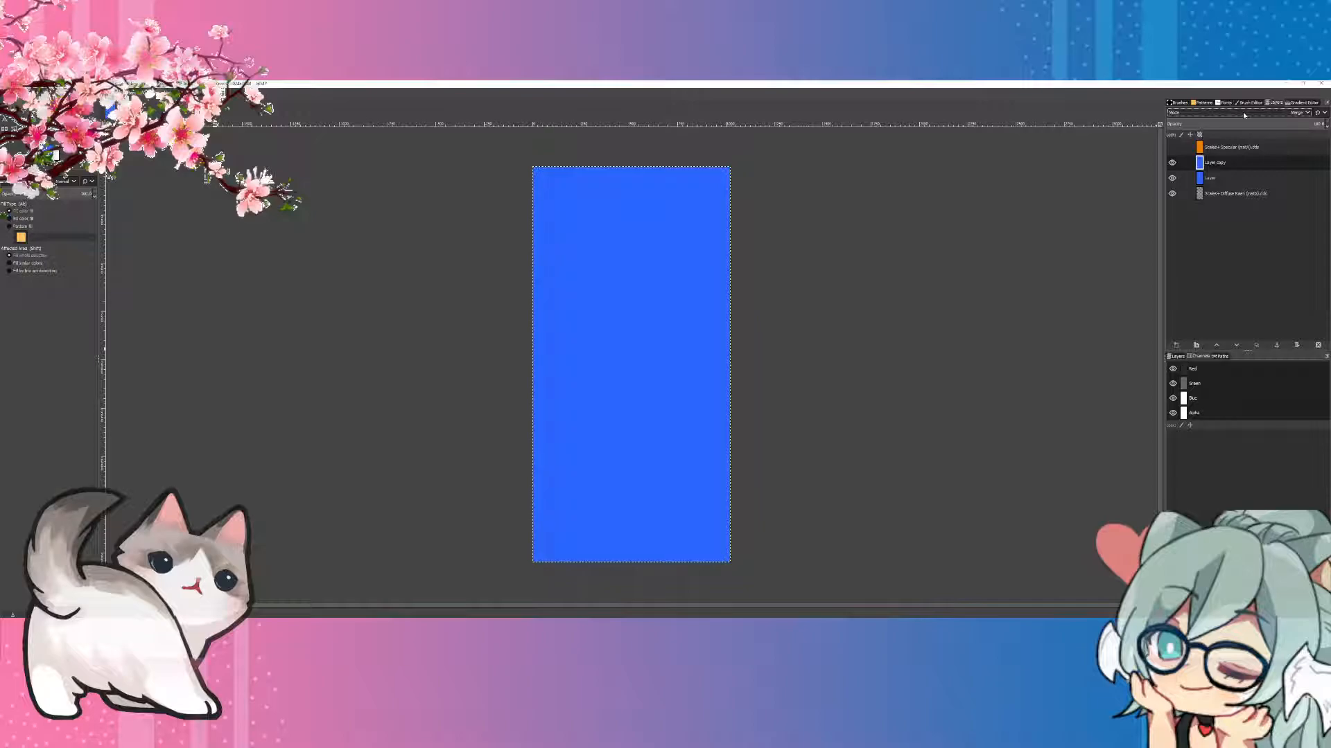
scroll(1242, 111, down, 1)
Step: Set the duplicated blue layer's blend mode to Multiply and its opacity to 32
click(1242, 111)
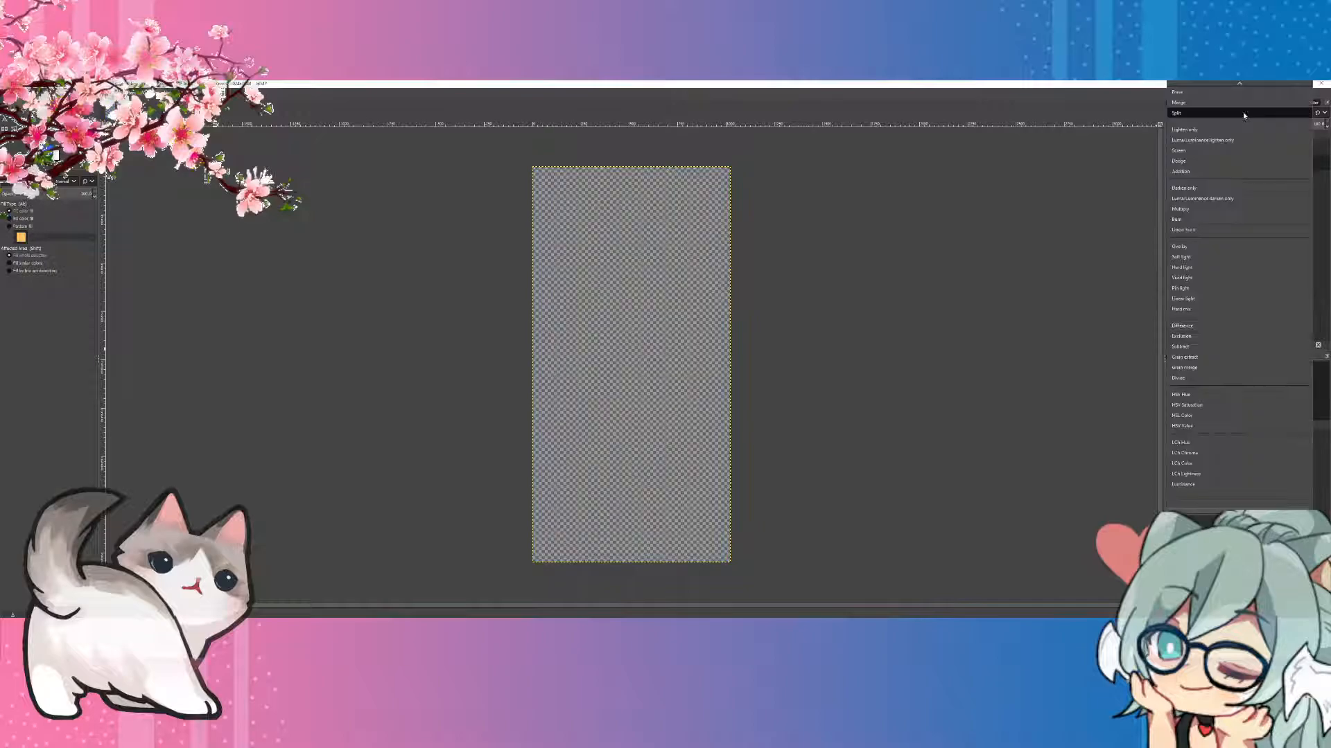
click(1218, 210)
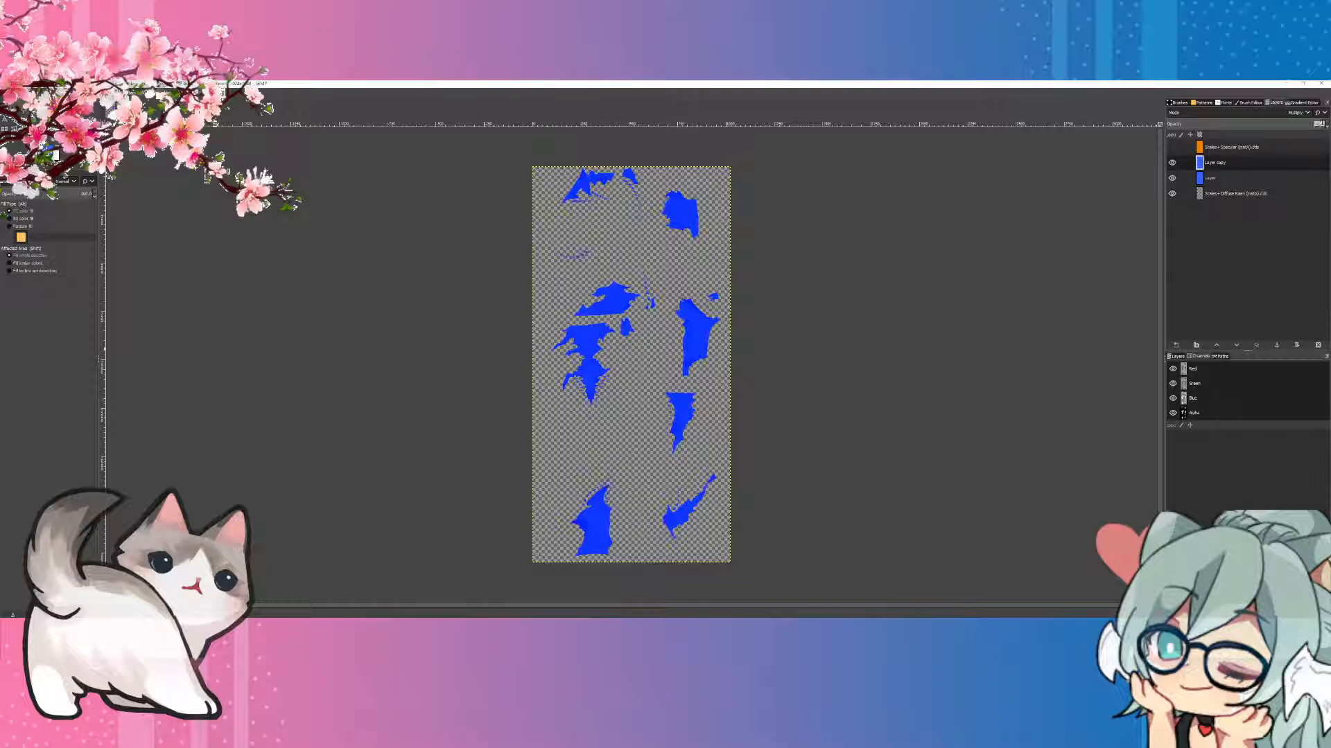
key(BackSpace)
text(32)
key(Return)
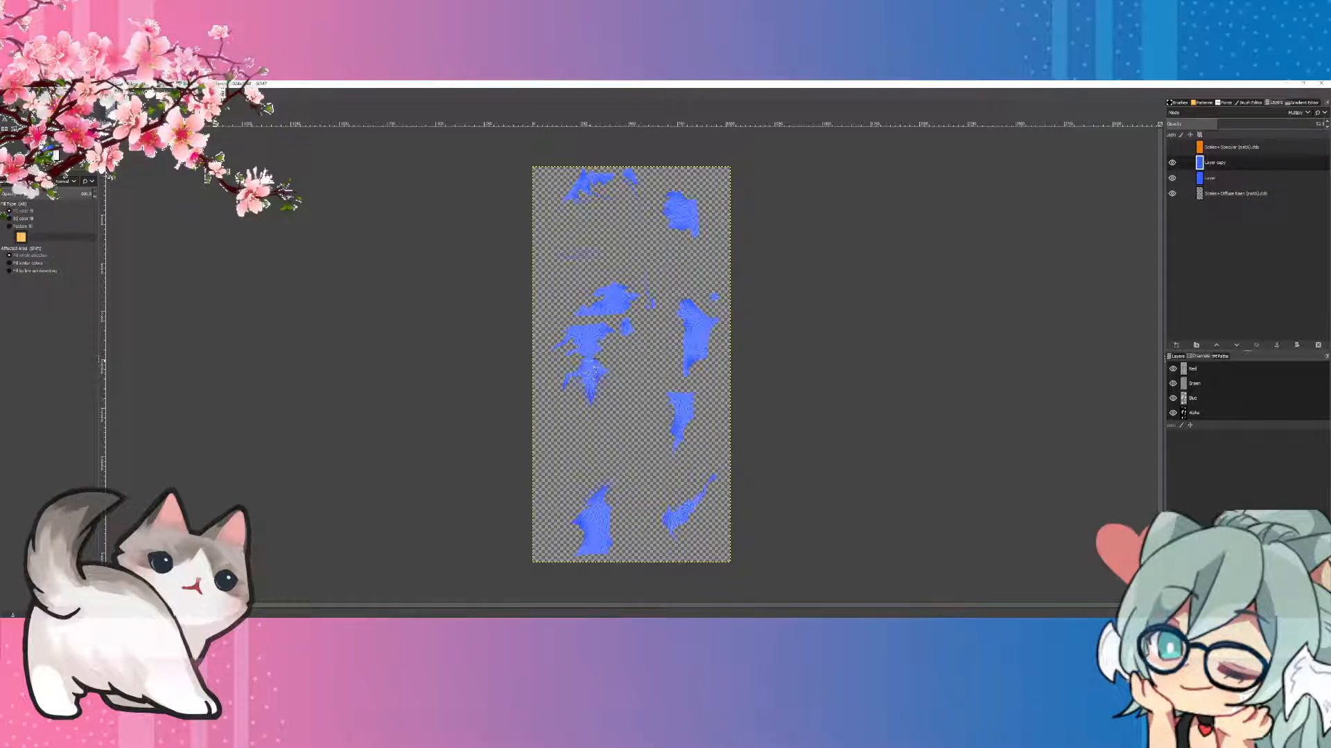
Step: Change the foreground colour from blue to a bright pink hue
click(49, 150)
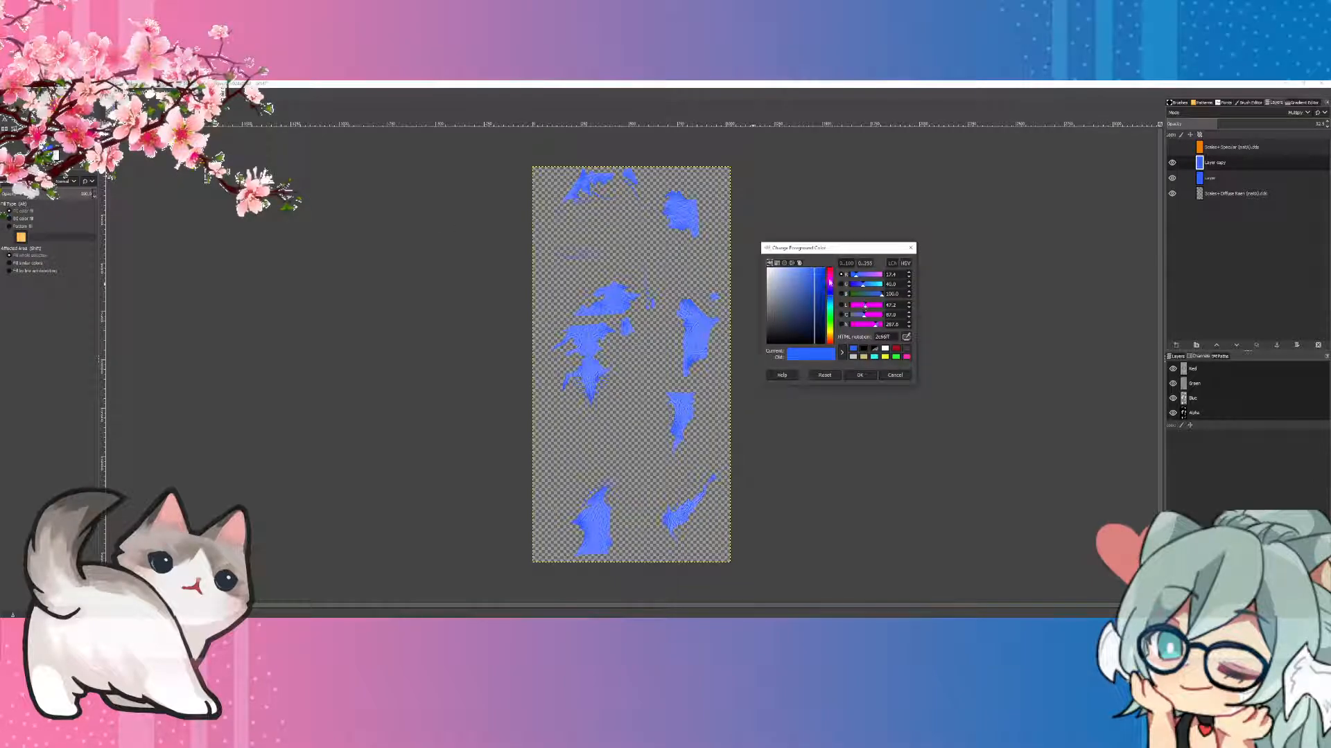
click(829, 280)
click(860, 376)
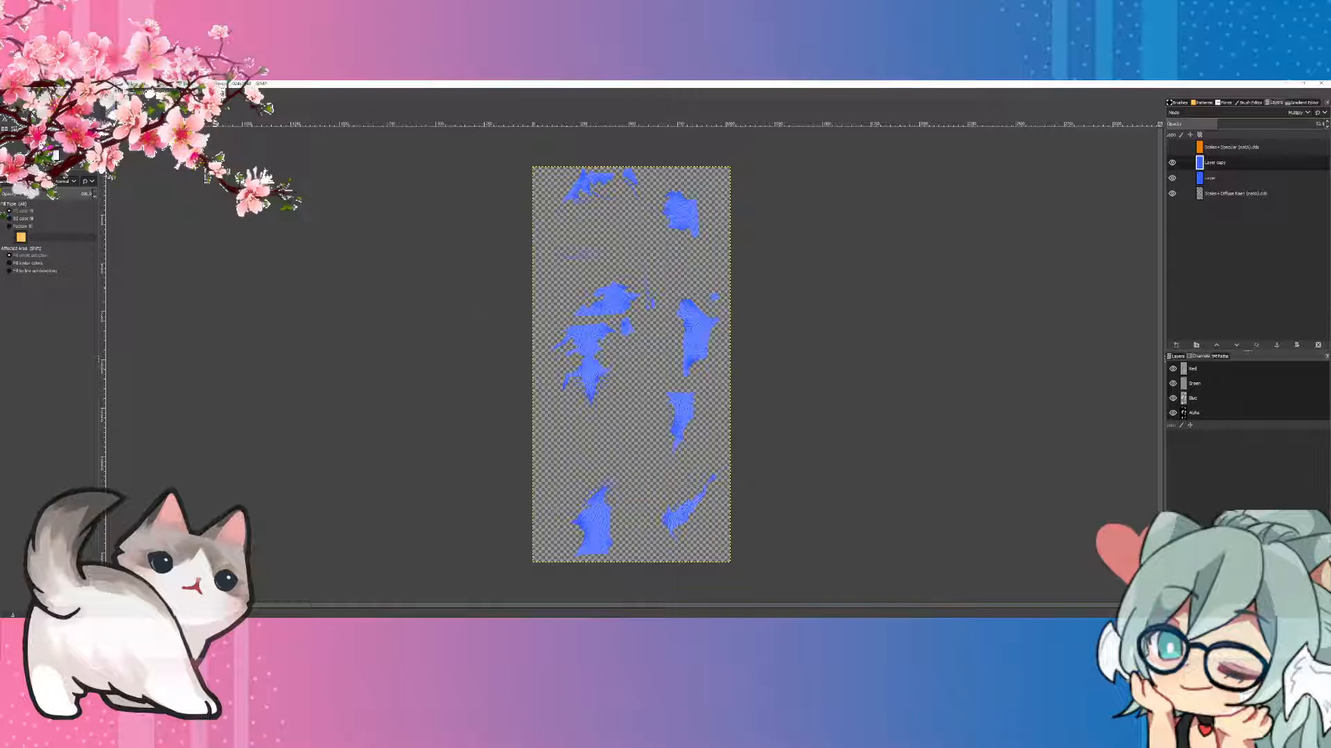
Step: Dab a pink spot on the Multiply layer over a central patch with a resized Paintbrush at 400% zoom
key(p)
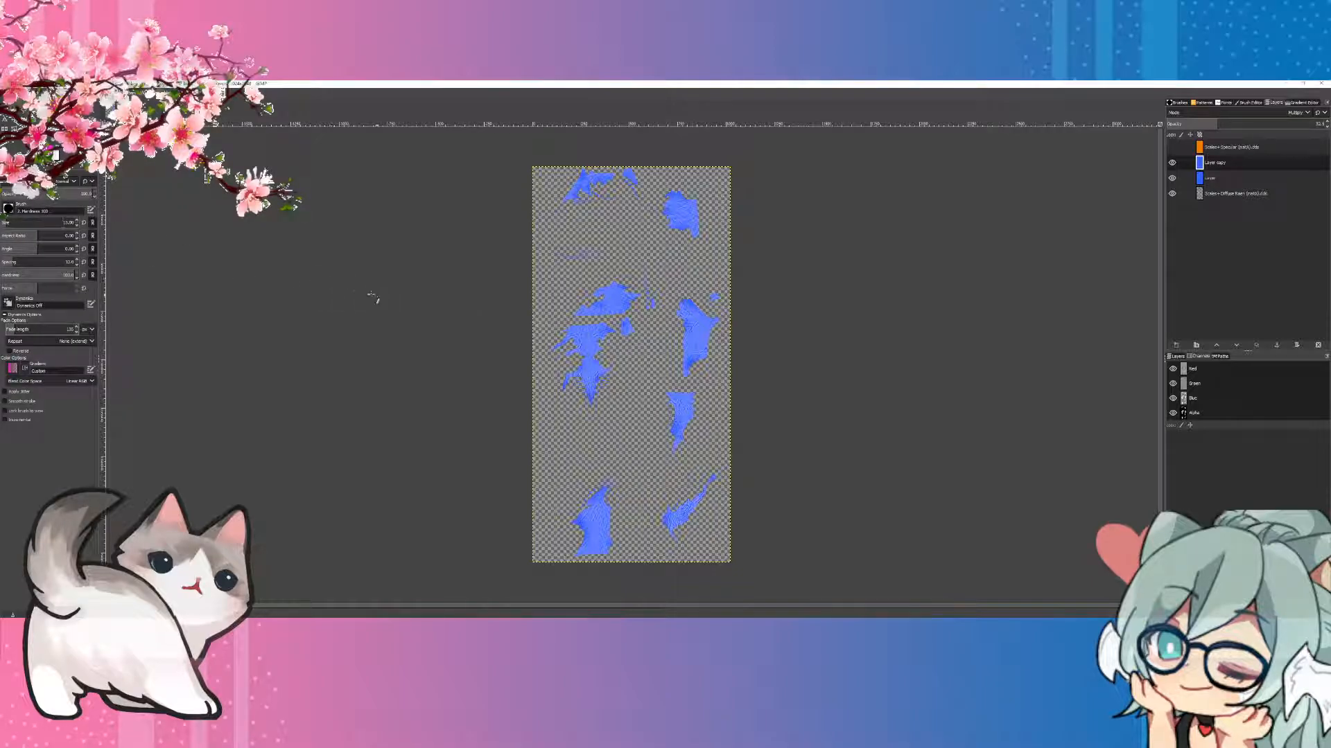
drag(38, 224, 9, 223)
click(48, 92)
mouse_move(72, 129)
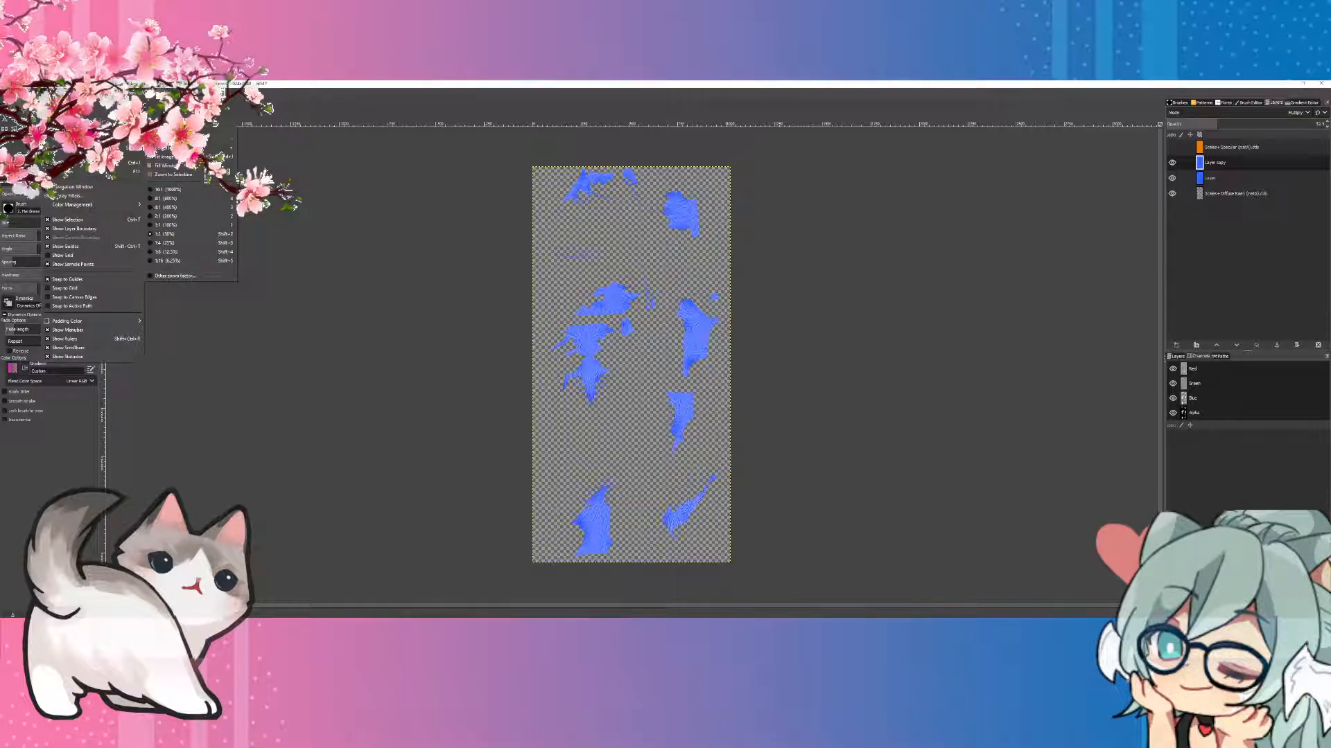
click(193, 208)
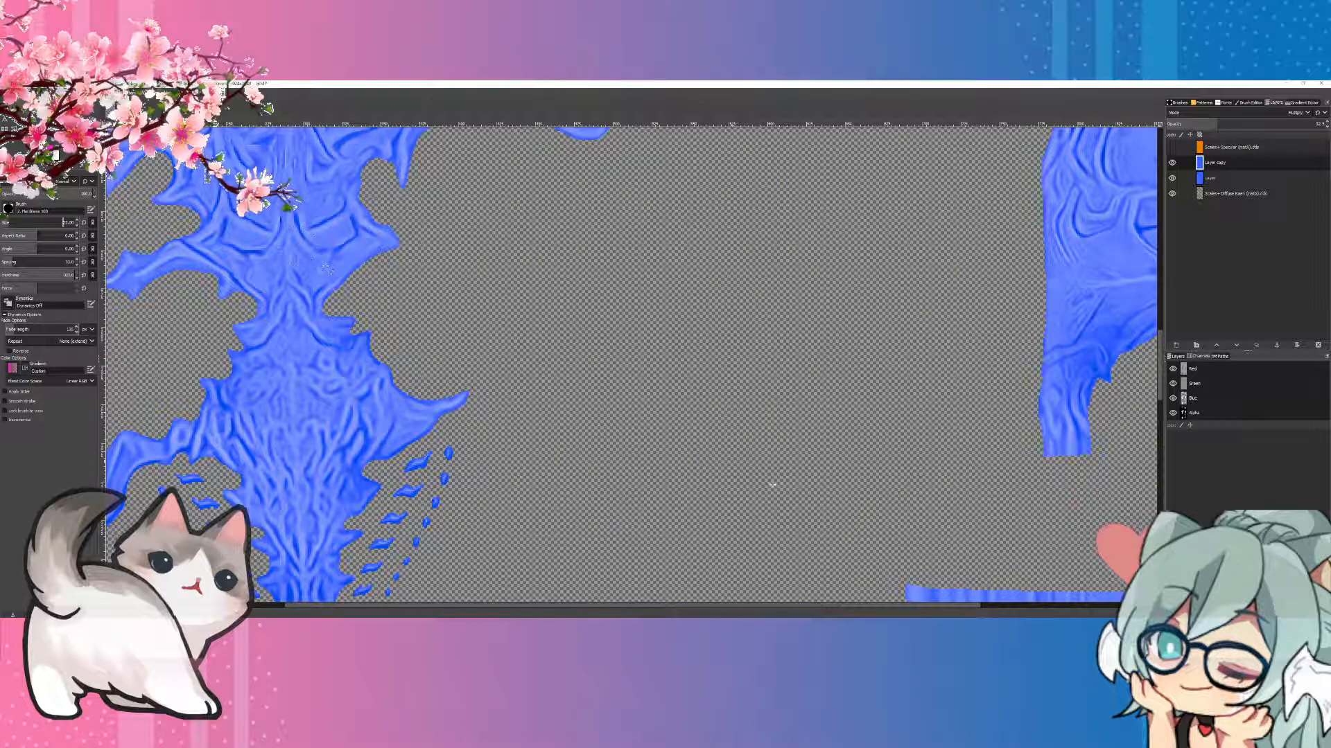
scroll(368, 303, up, 2)
scroll(284, 298, down, 2)
scroll(282, 298, up, 1)
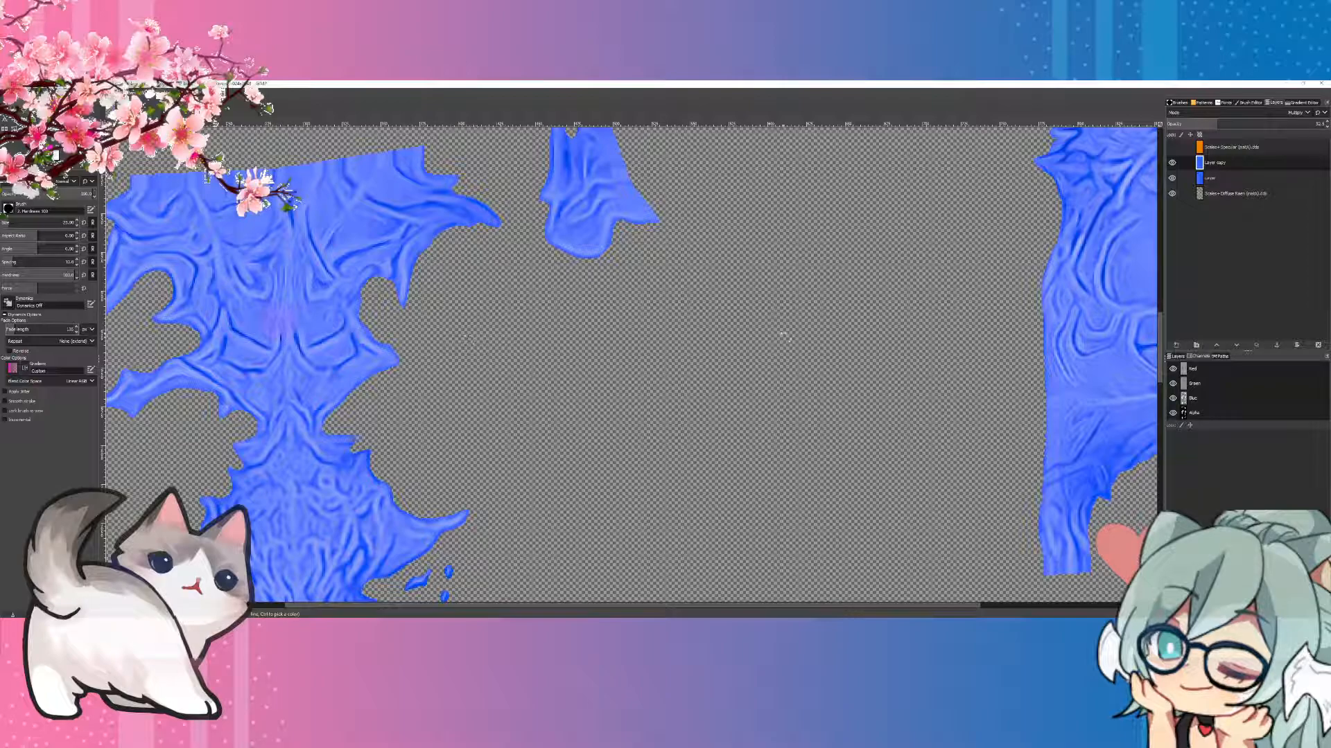
Step: Dab a pink spot in the same place on the blue LCh Color layer
click(1209, 178)
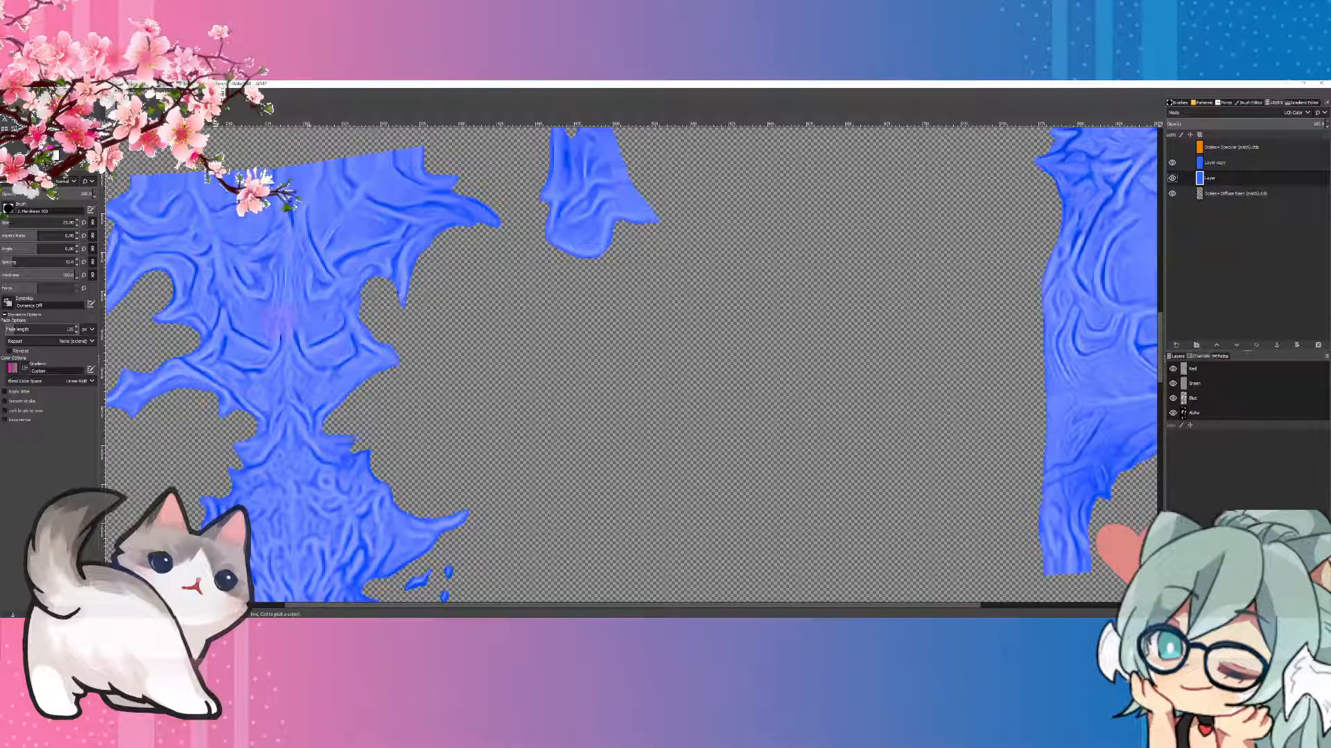
click(278, 324)
scroll(355, 324, down, 3)
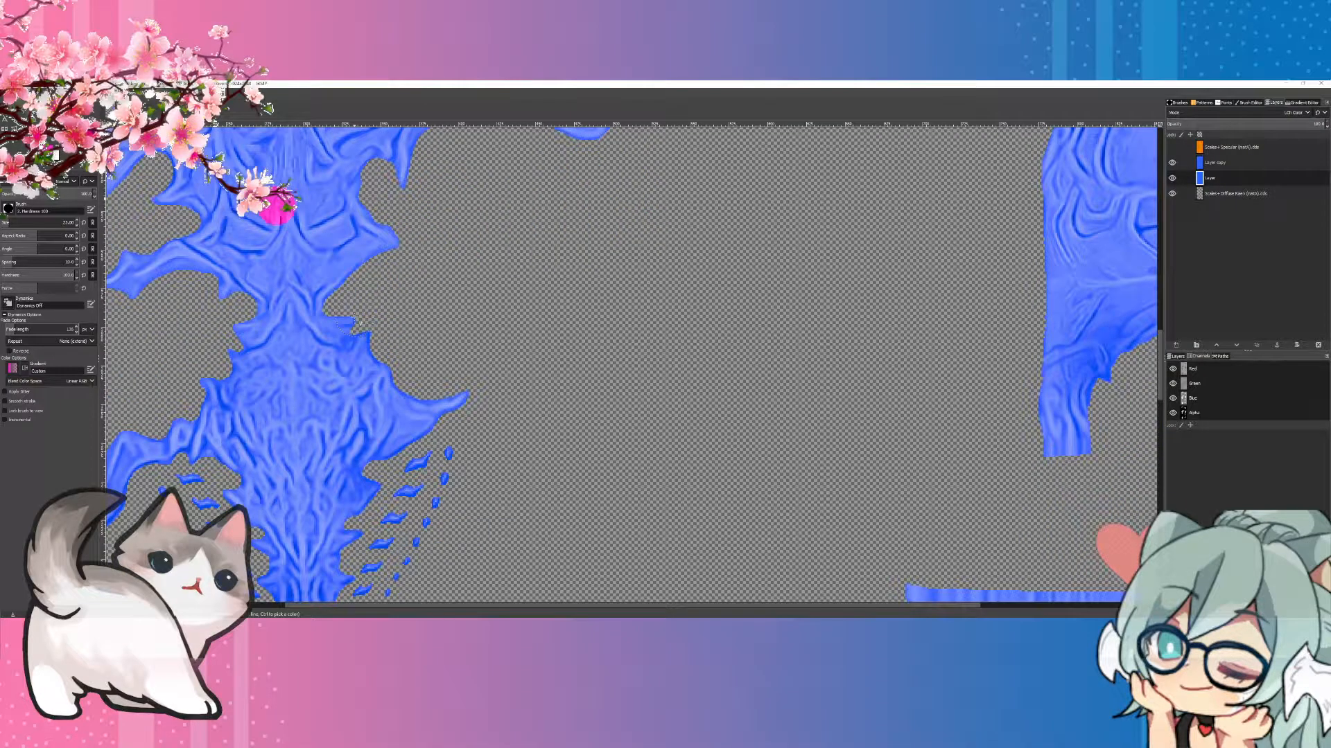
scroll(350, 320, up, 3)
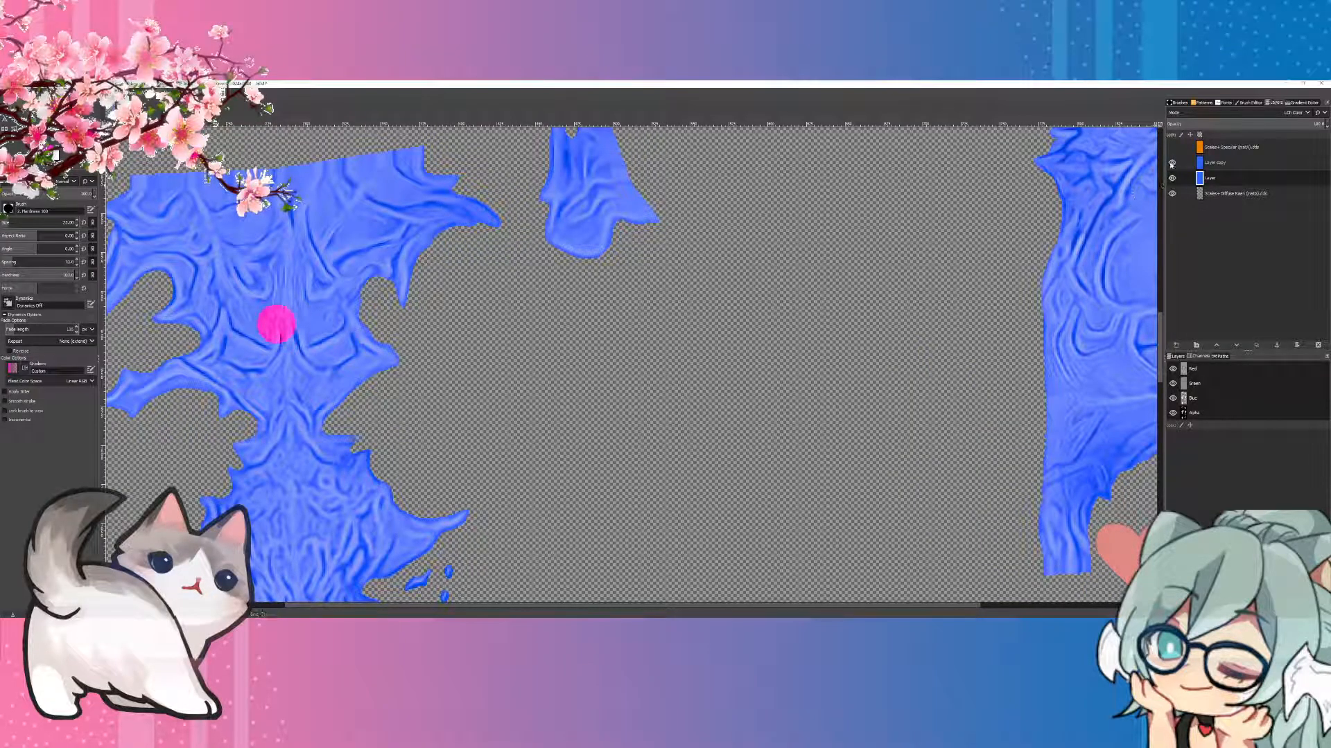
Step: Hide the existing Multiply layer and duplicate the blue LCh Color layer containing the pink spot
click(1171, 164)
right_click(1207, 178)
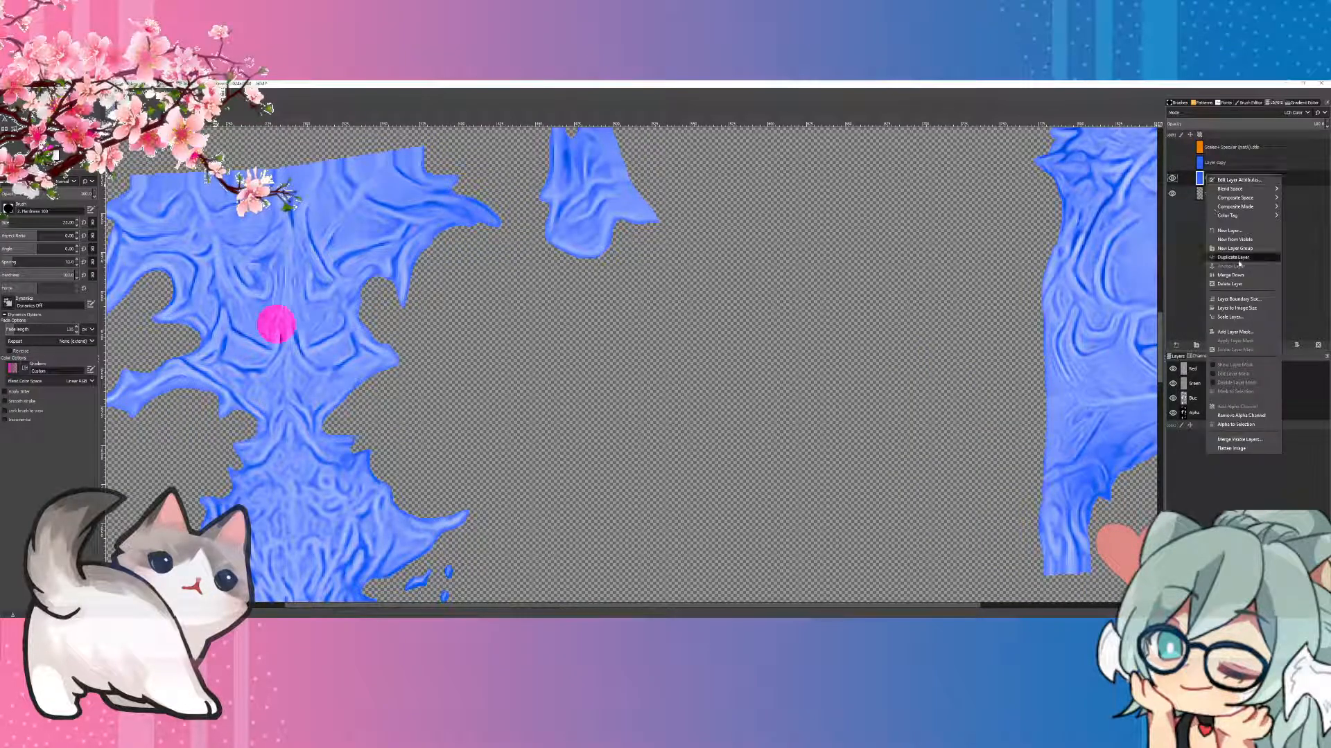
click(1240, 259)
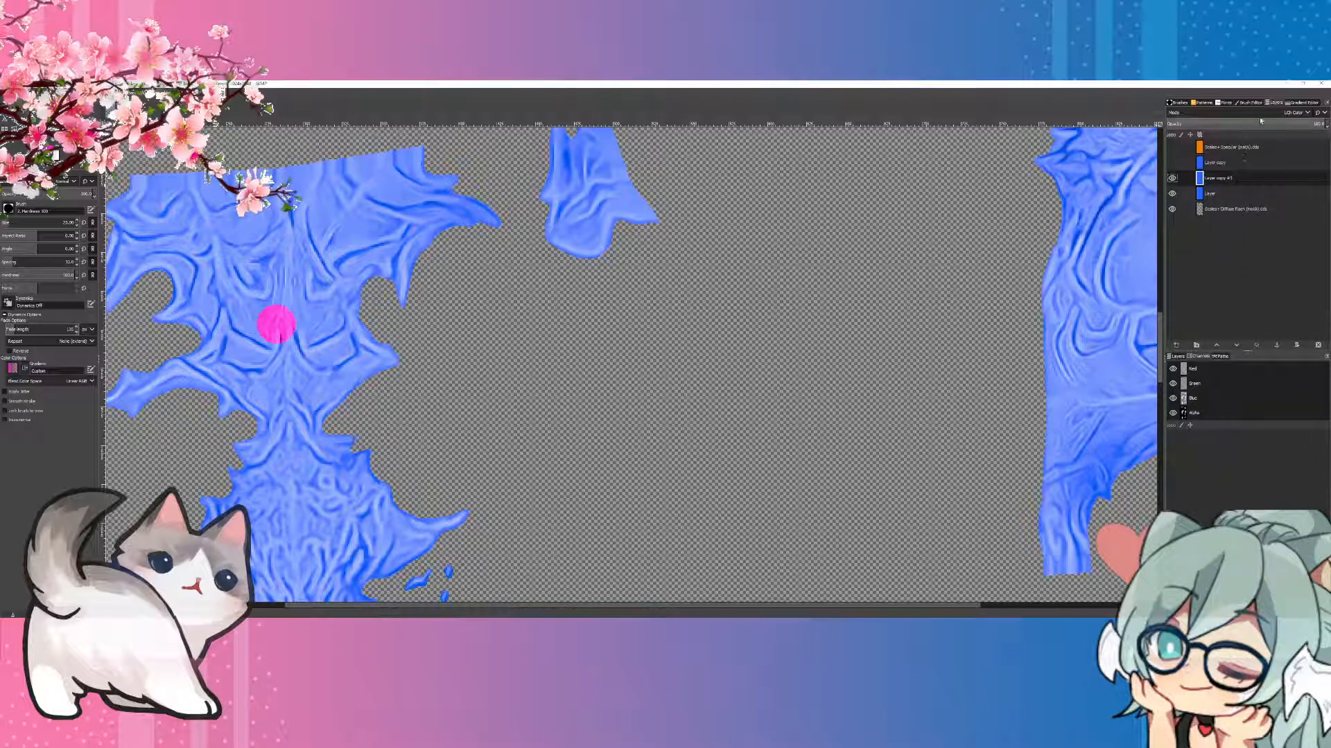
Step: Set the new duplicate's blend mode to Multiply and lower its opacity to 32
click(1293, 112)
scroll(1222, 201, up, 5)
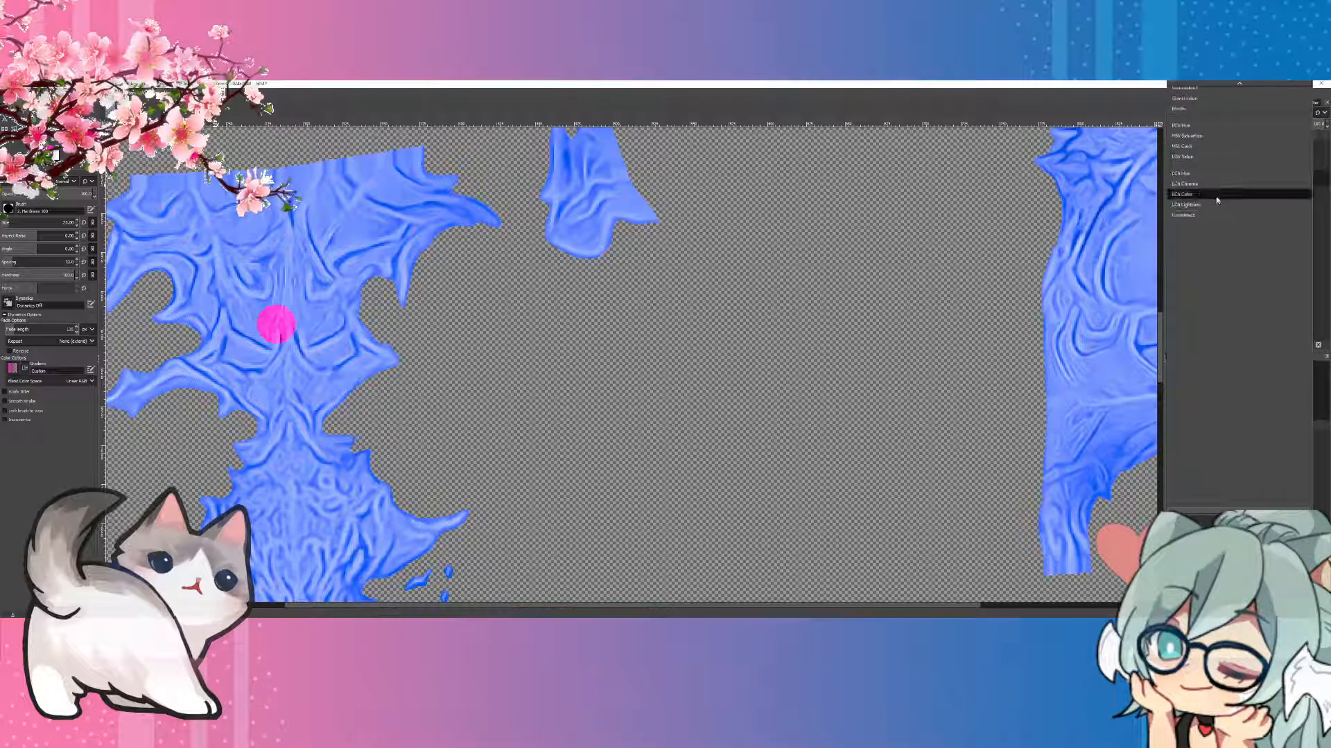
scroll(1208, 202, up, 3)
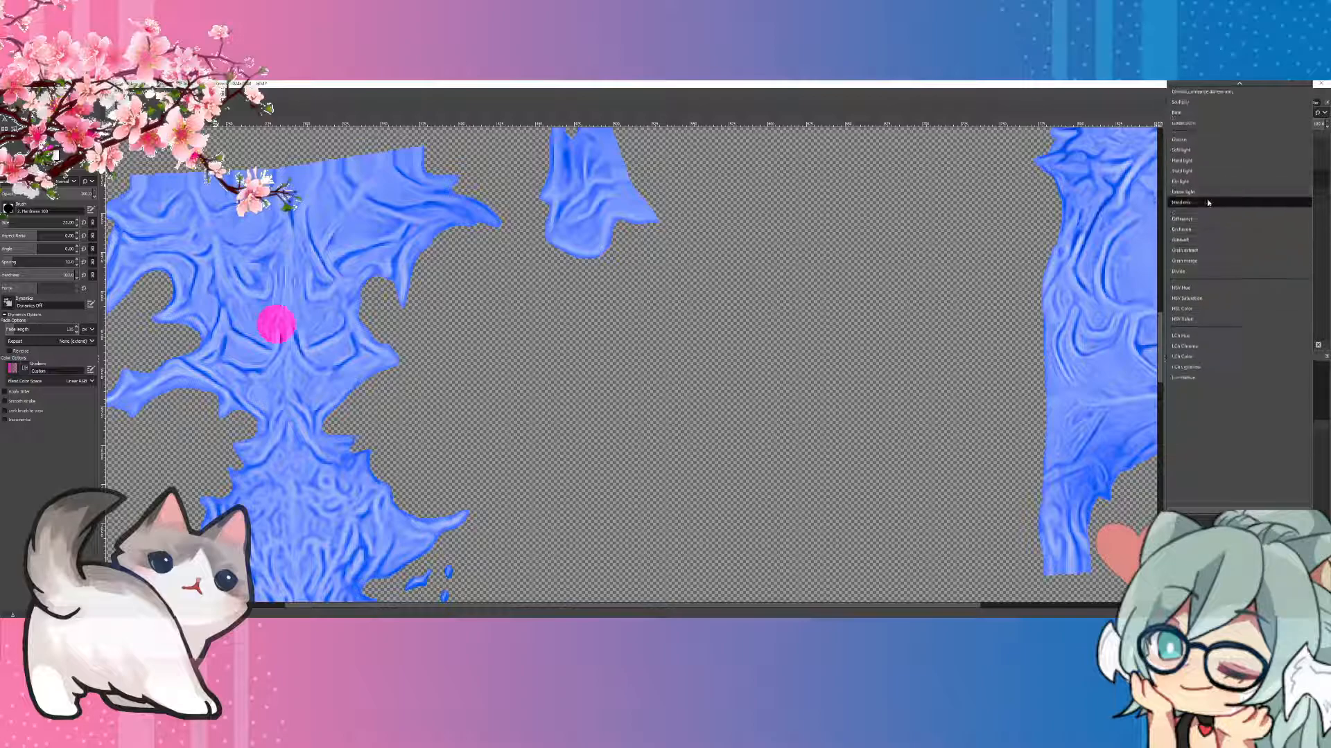
click(1267, 125)
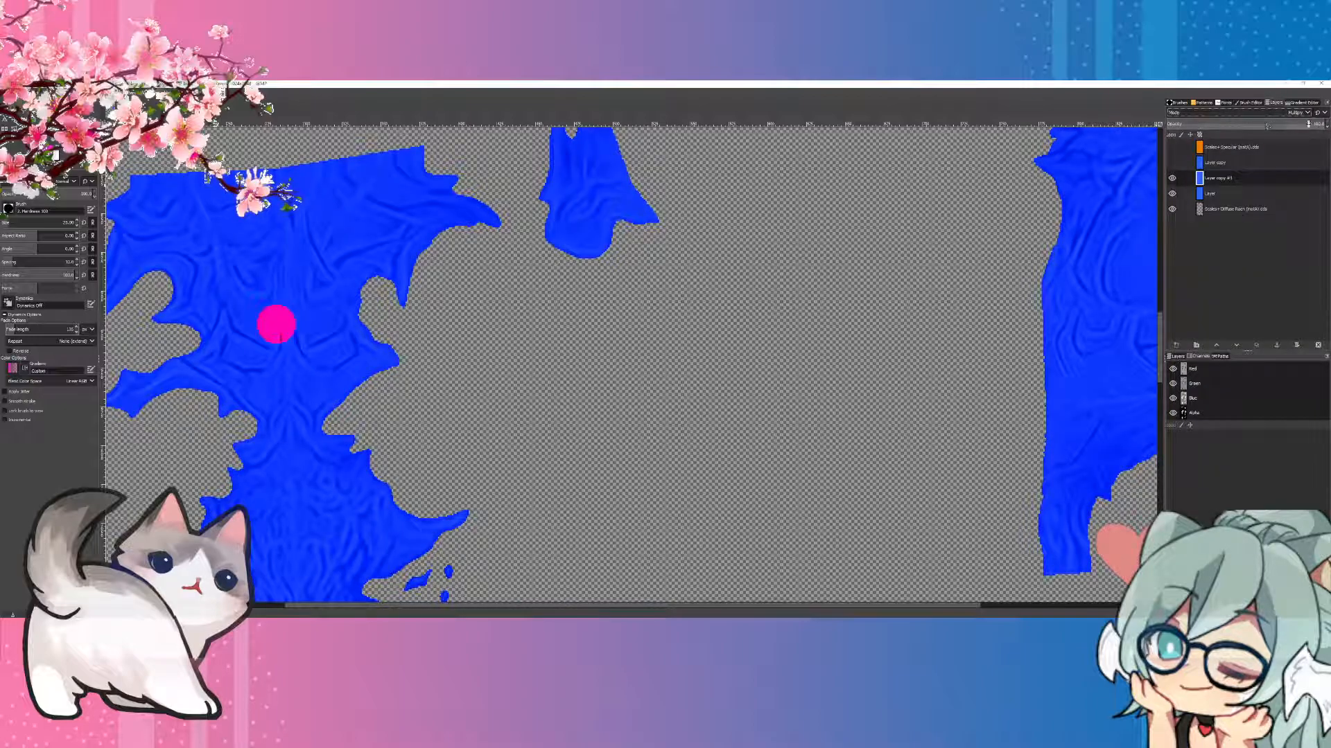
click(1317, 124)
key(BackSpace)
key(Return)
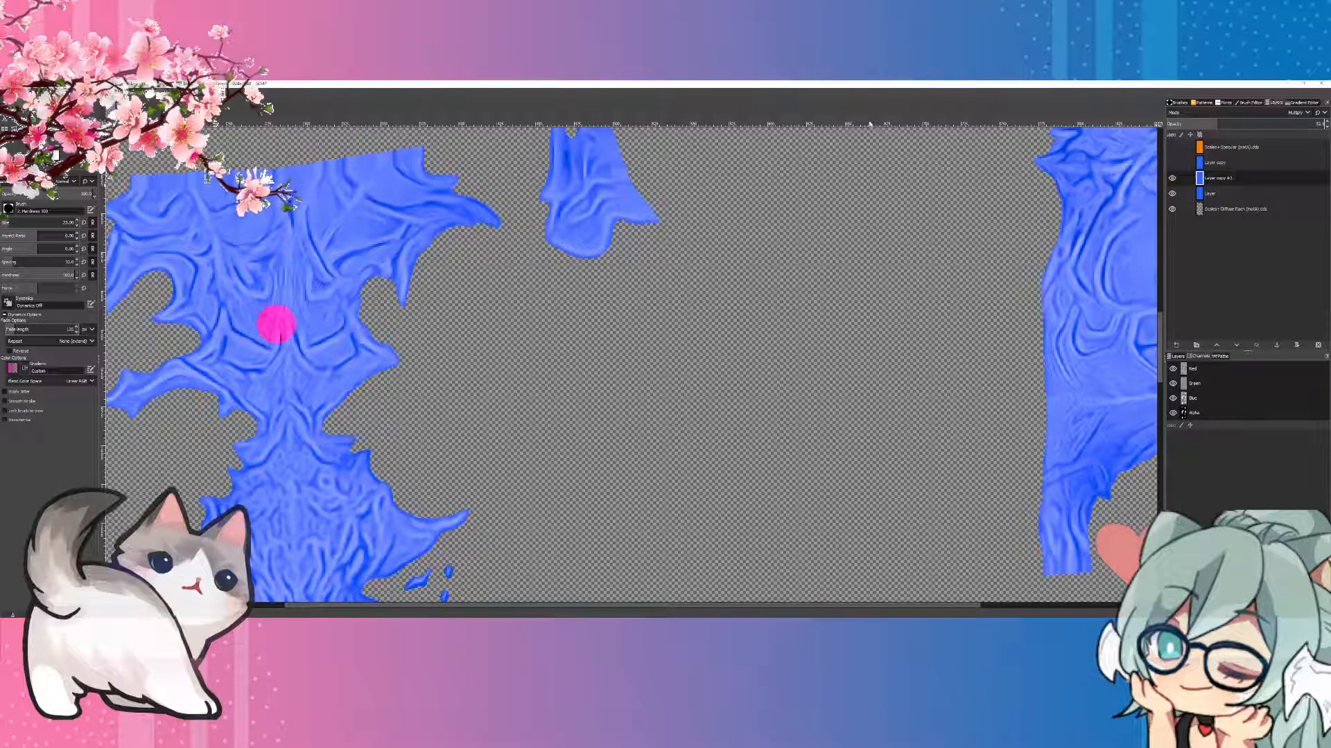
Step: Examine the recoloured patches and the pink spot across the texture at 100% zoom
click(32, 92)
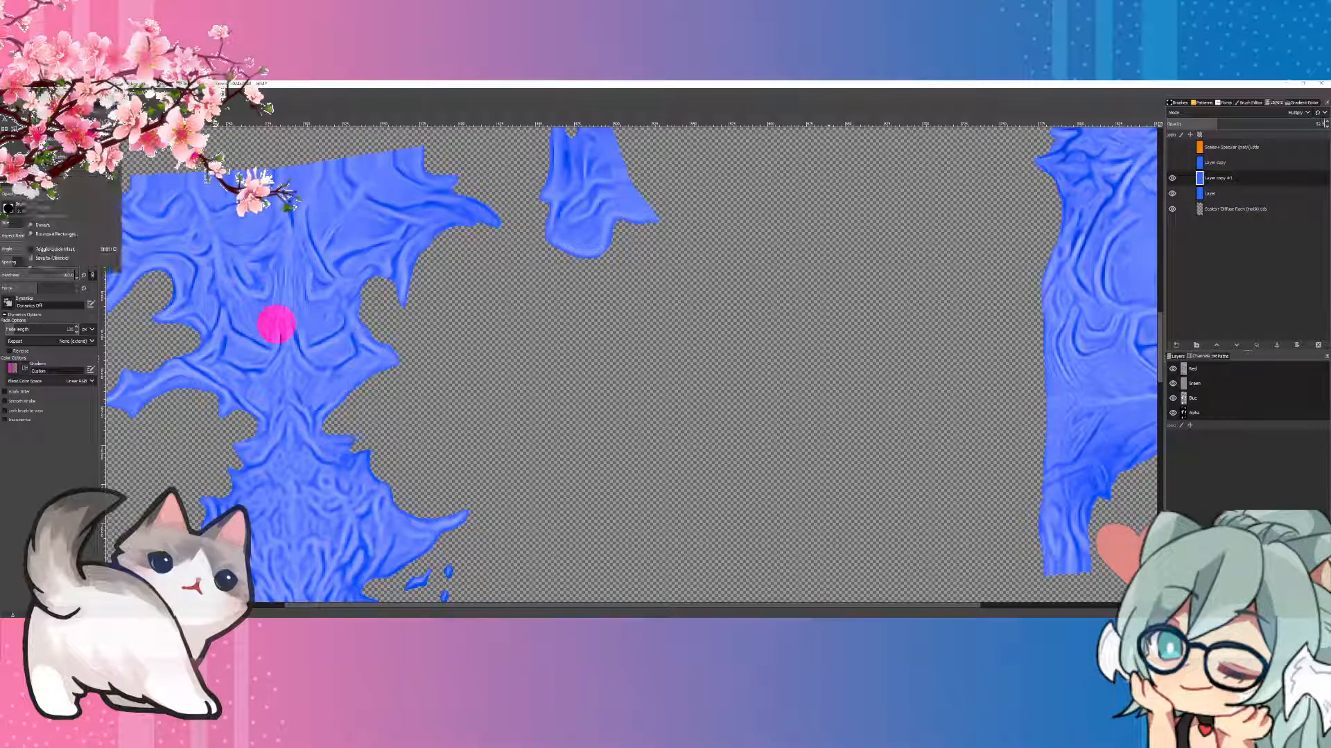
mouse_move(48, 92)
mouse_move(77, 136)
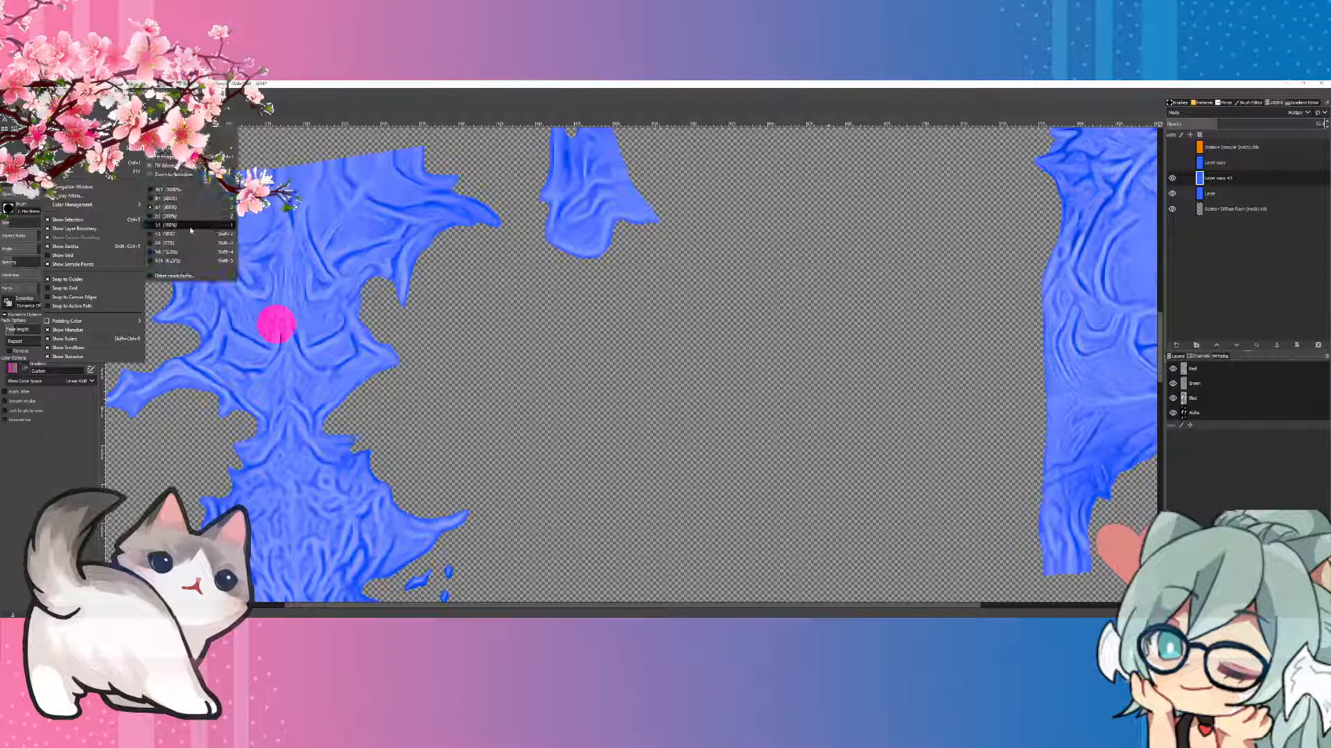
click(192, 228)
scroll(510, 283, up, 3)
scroll(510, 284, down, 5)
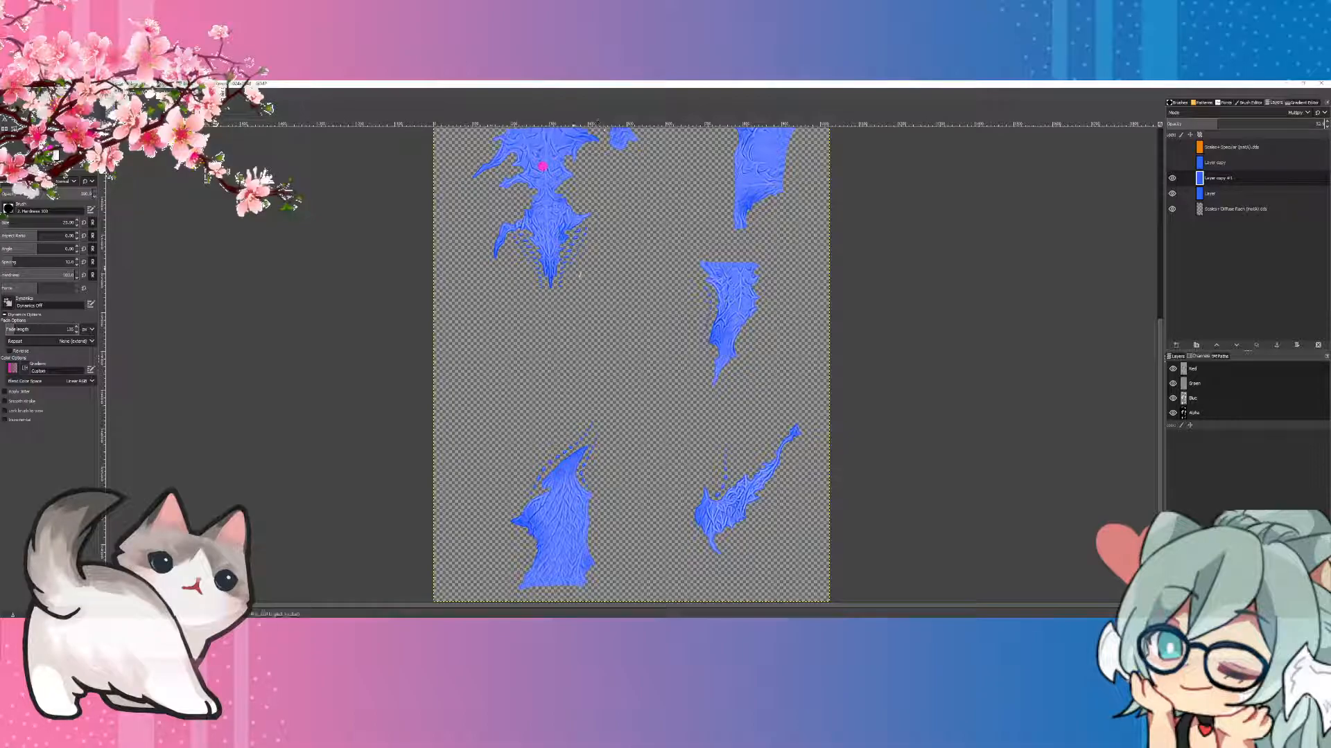
scroll(573, 296, up, 3)
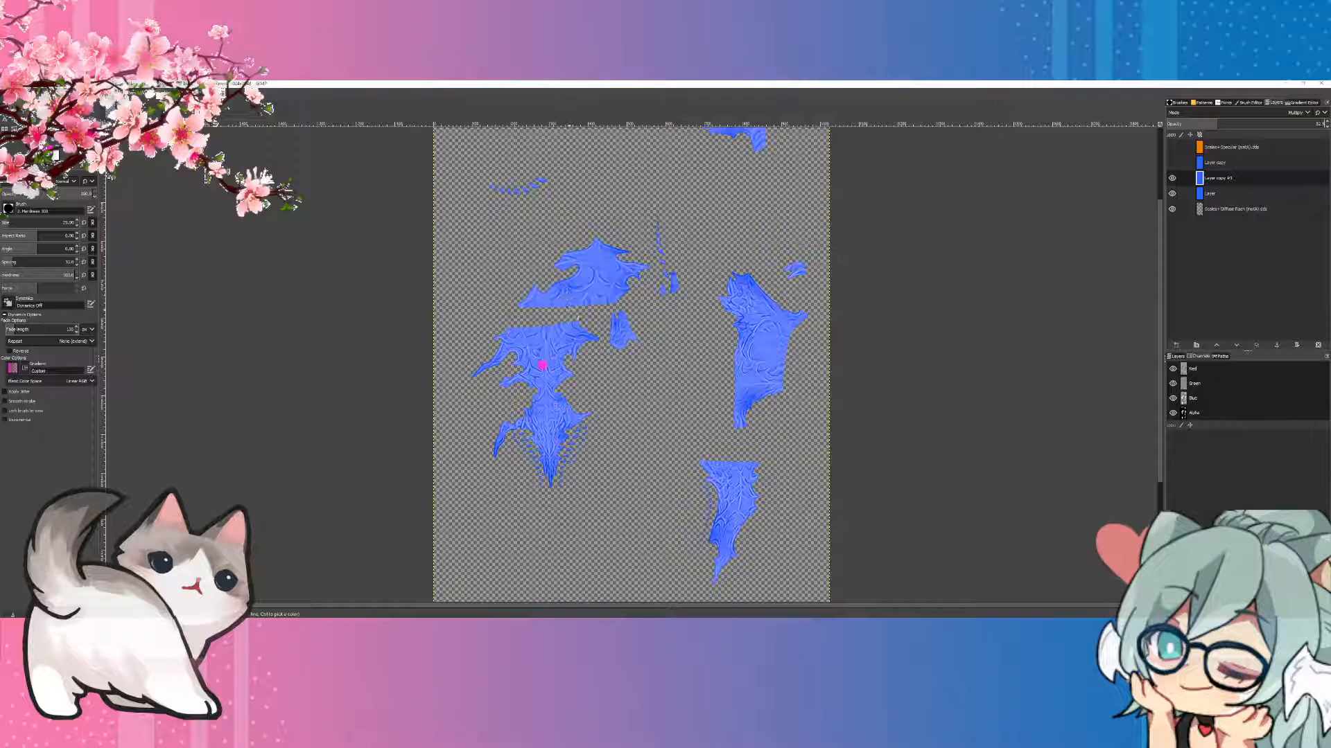
scroll(630, 364, up, 2)
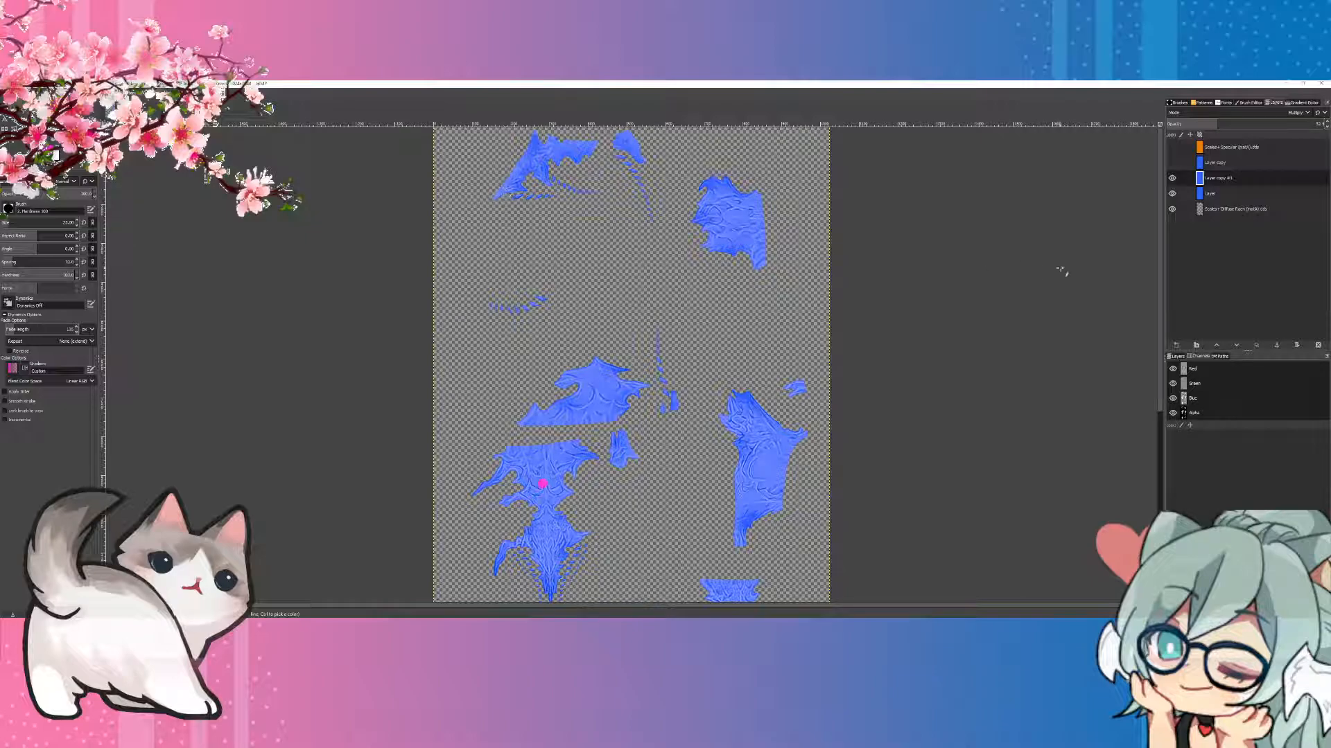
Step: Hide the remaining blue layers, then create a new layer and fill it entirely with the pink foreground colour
click(1172, 178)
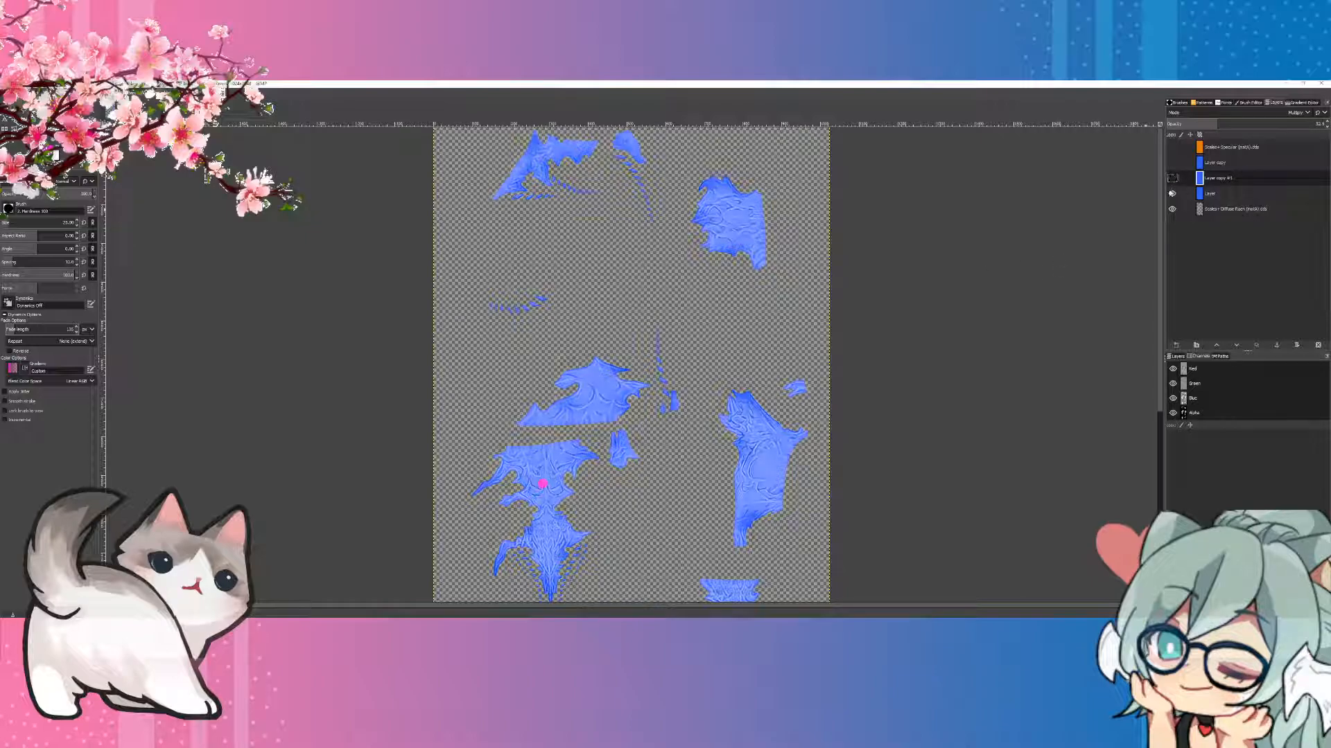
click(1176, 345)
click(1223, 443)
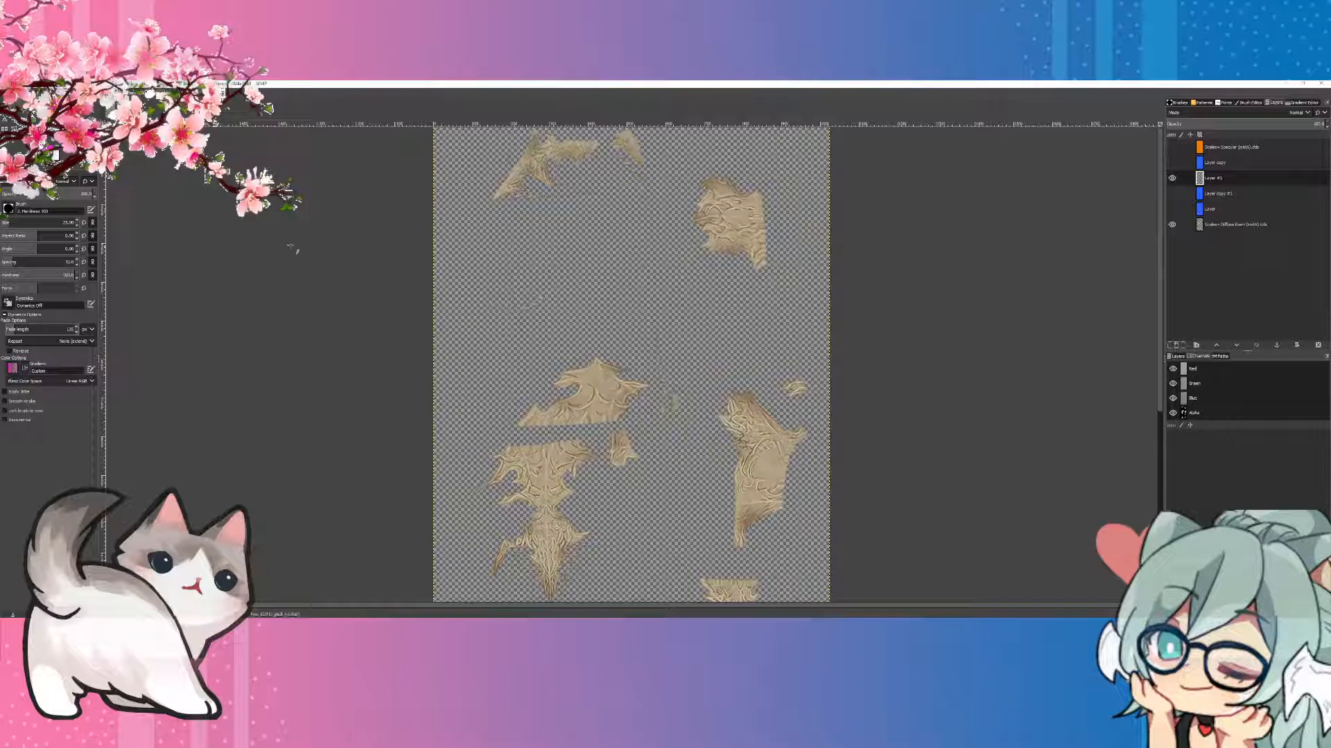
key(shift+b)
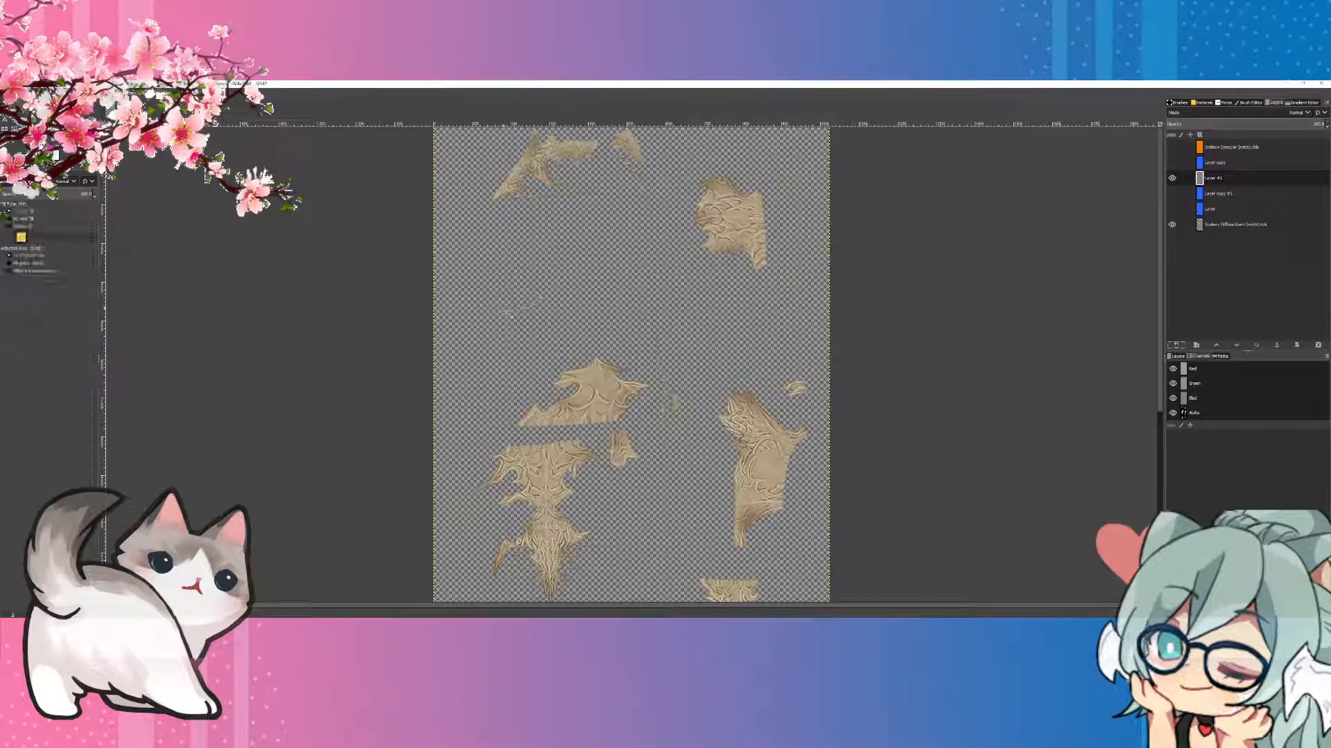
click(526, 302)
Step: Move the pink layer directly above the diffuse layer and set its blend mode to LCh Color
drag(1214, 178, 1220, 216)
click(1290, 115)
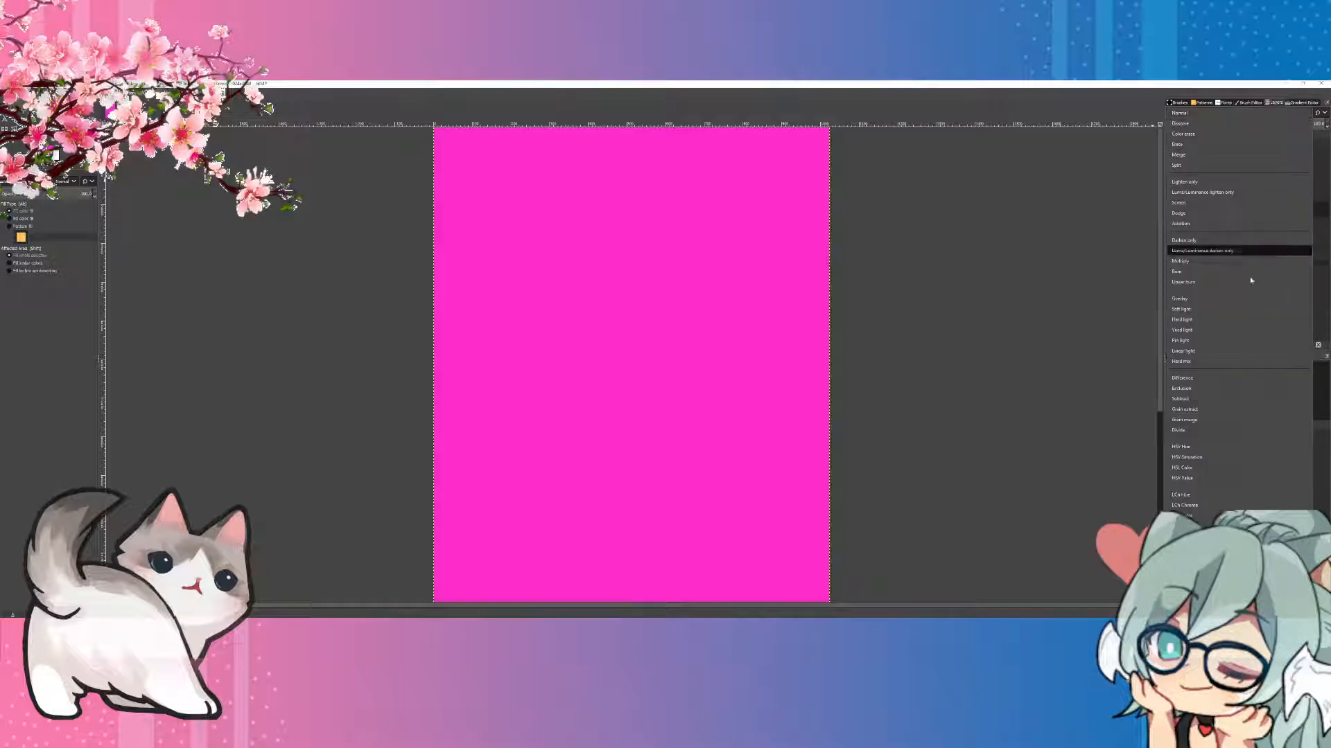
click(1208, 513)
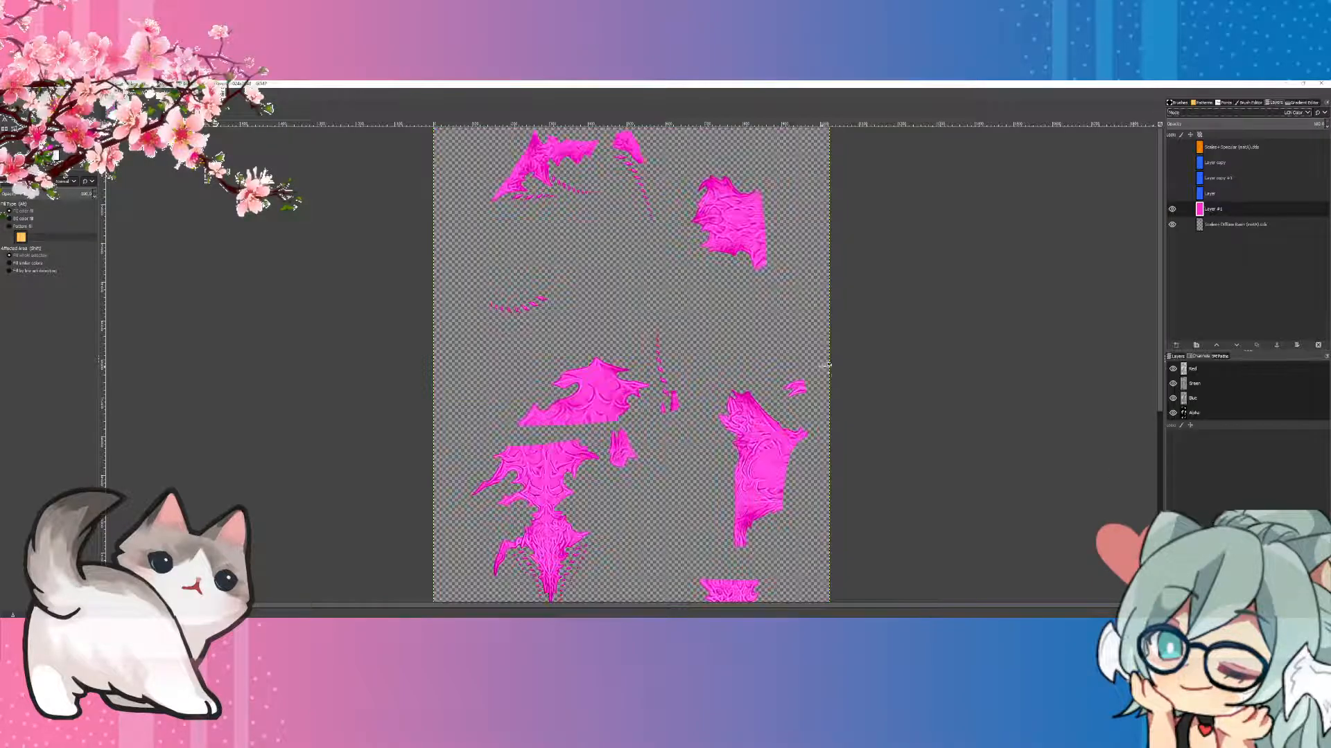
Step: Create a new empty layer above the pink LCh Color layer
click(1171, 346)
click(1216, 447)
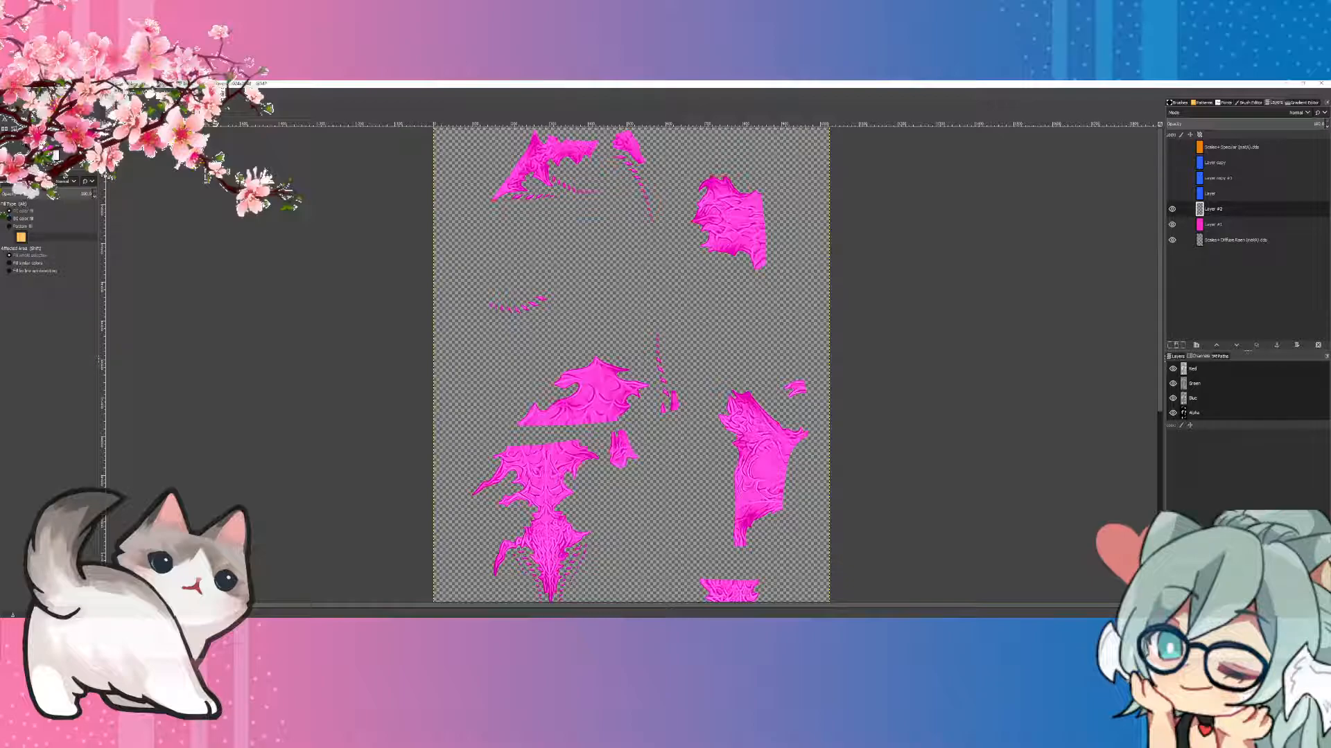
Step: Erase the pink LCh Color layer over the two ornament patches at the upper left of the texture
key(p)
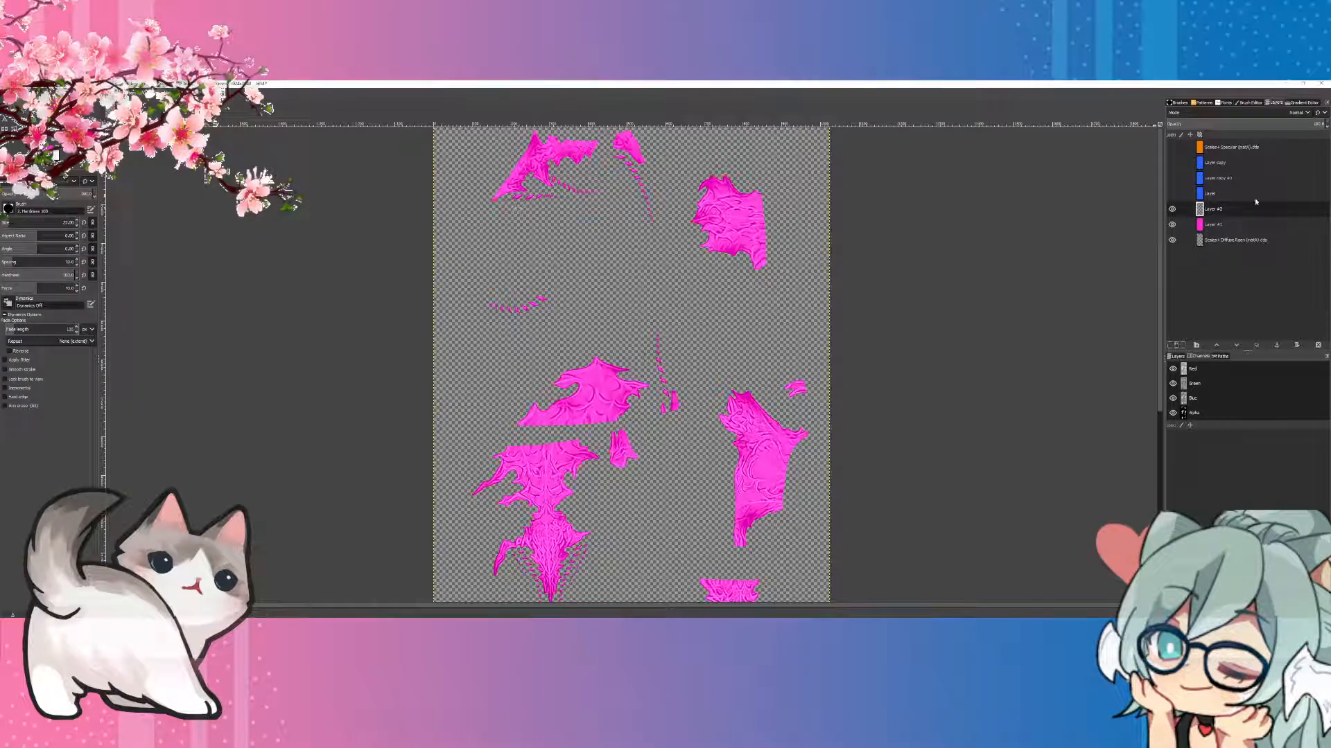
click(1231, 226)
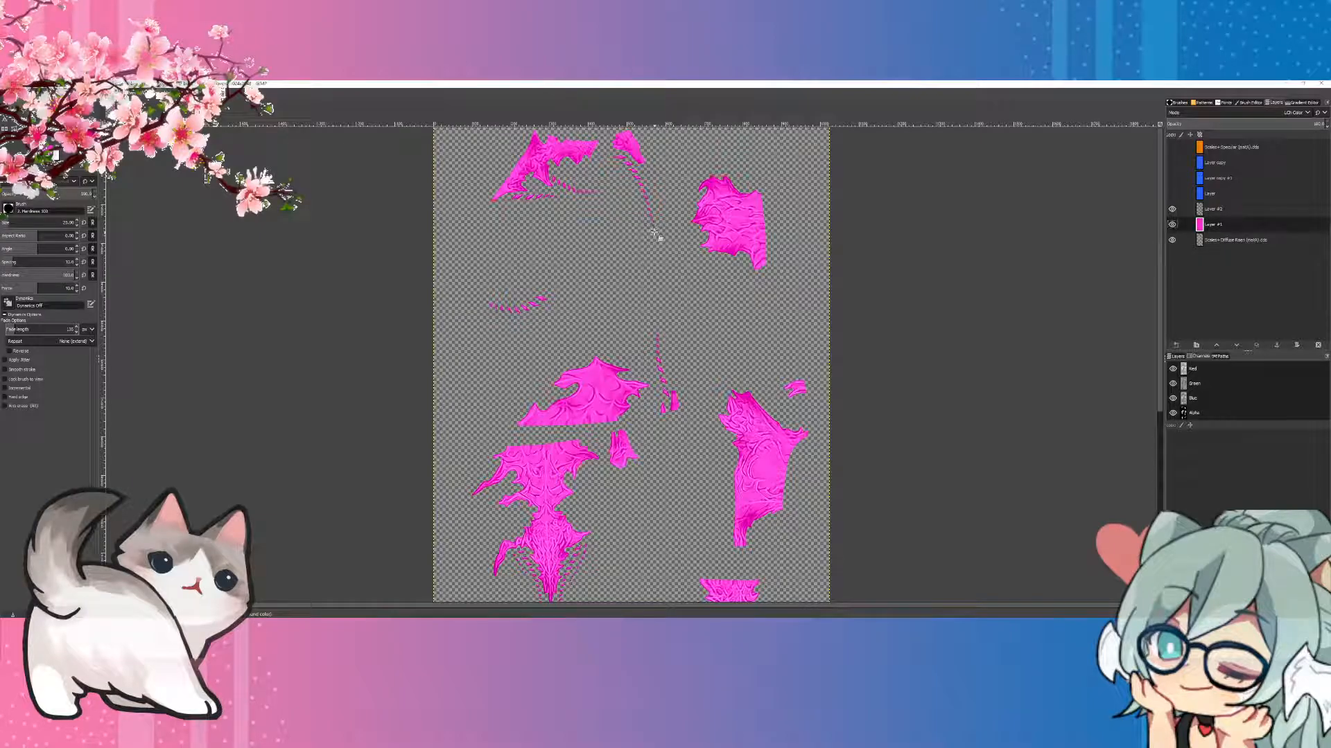
mouse_move(648, 218)
mouse_down()
mouse_move(572, 192)
mouse_move(459, 206)
mouse_move(484, 205)
mouse_move(464, 175)
mouse_move(538, 148)
mouse_move(535, 165)
mouse_move(539, 147)
mouse_move(592, 160)
mouse_move(571, 140)
mouse_move(611, 176)
mouse_move(634, 152)
mouse_move(657, 156)
mouse_move(626, 163)
mouse_up()
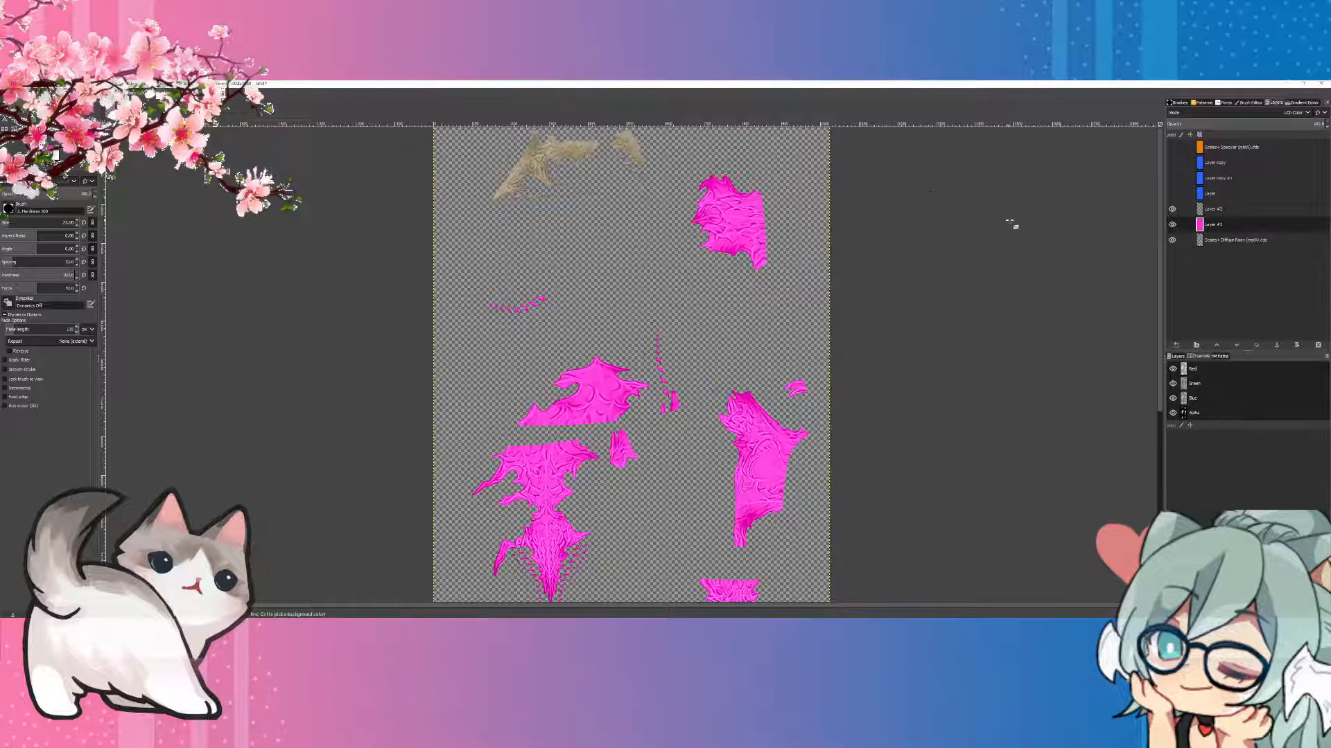
Step: Paint white over the upper-left patches on the empty layer above the pink one, using an enlarged hard brush
key(Page_Up)
key(x)
key(n)
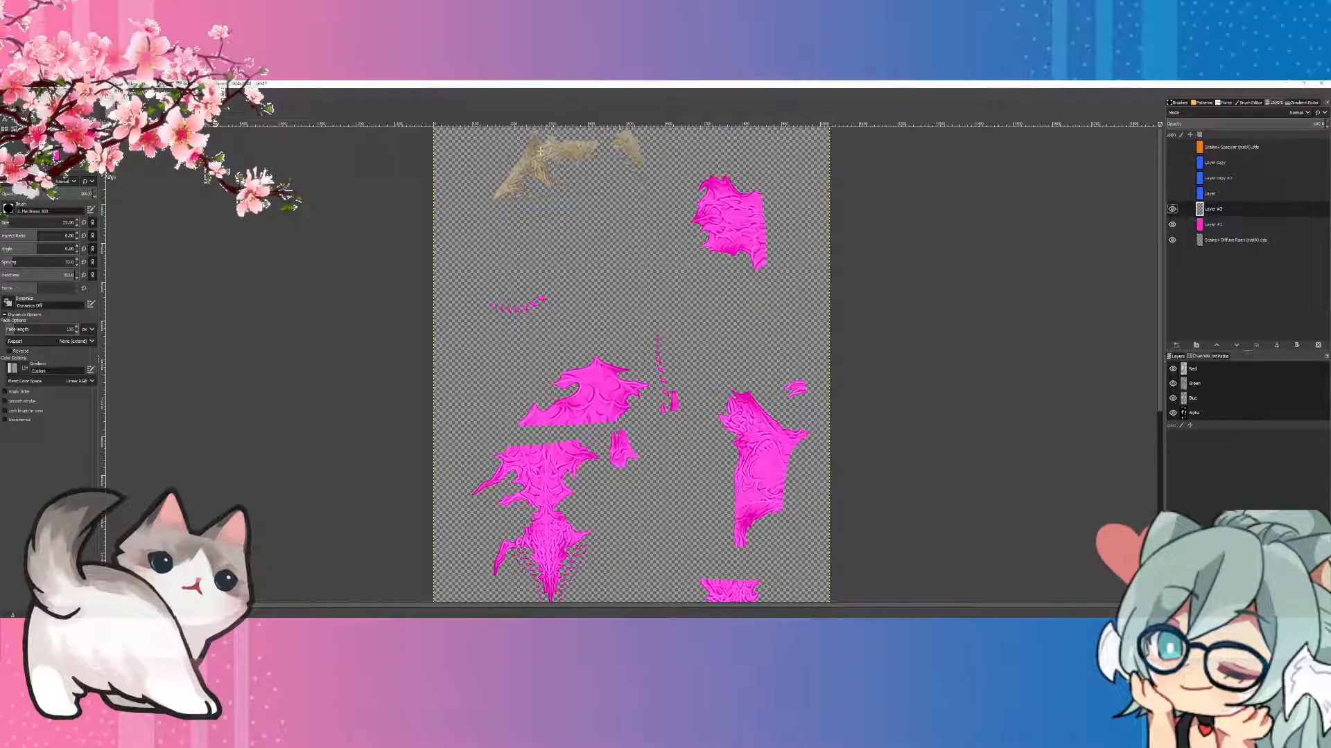
click(1207, 224)
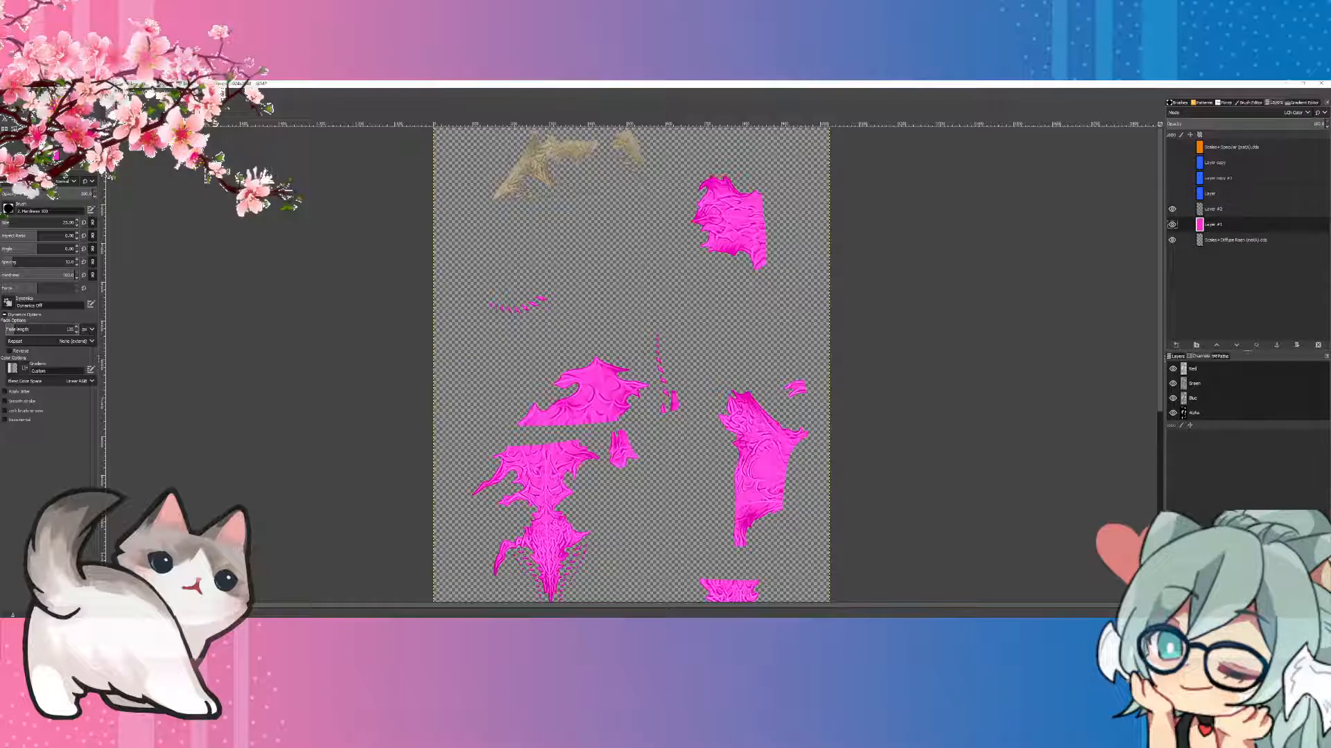
key(shift+e)
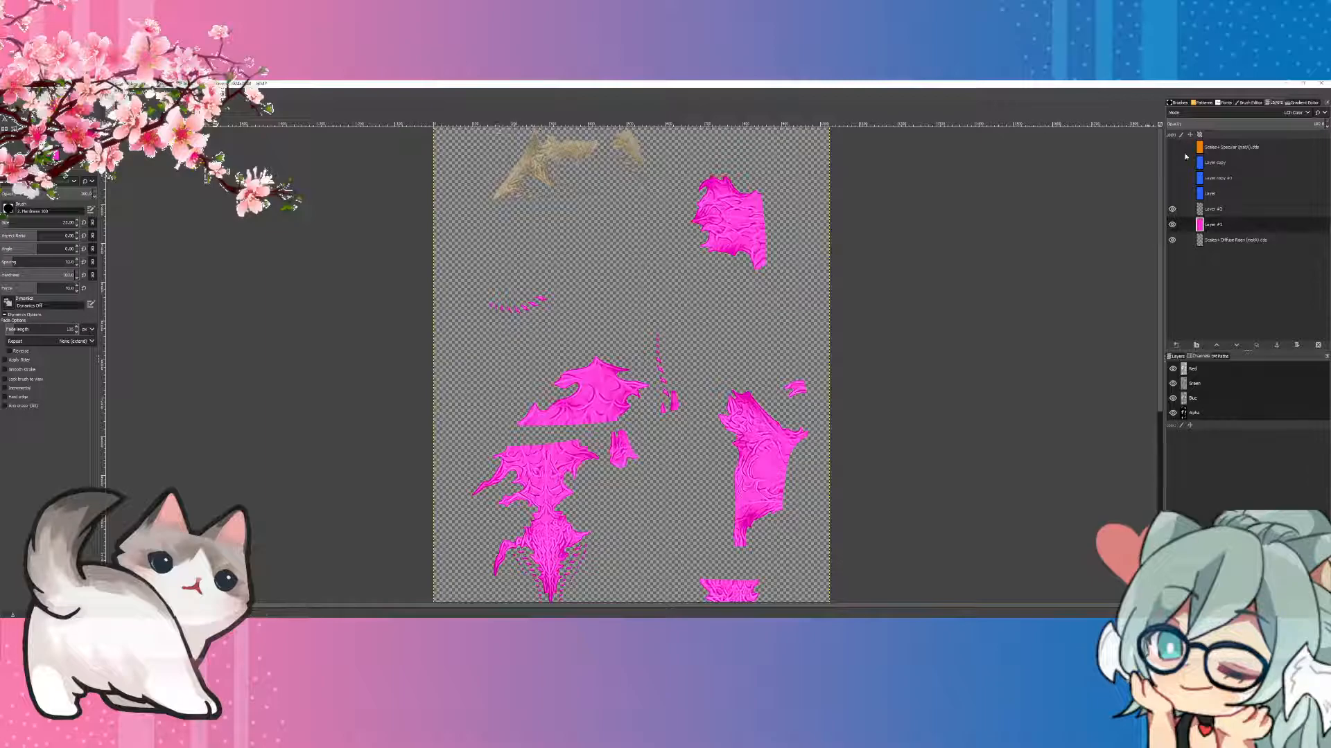
click(1232, 214)
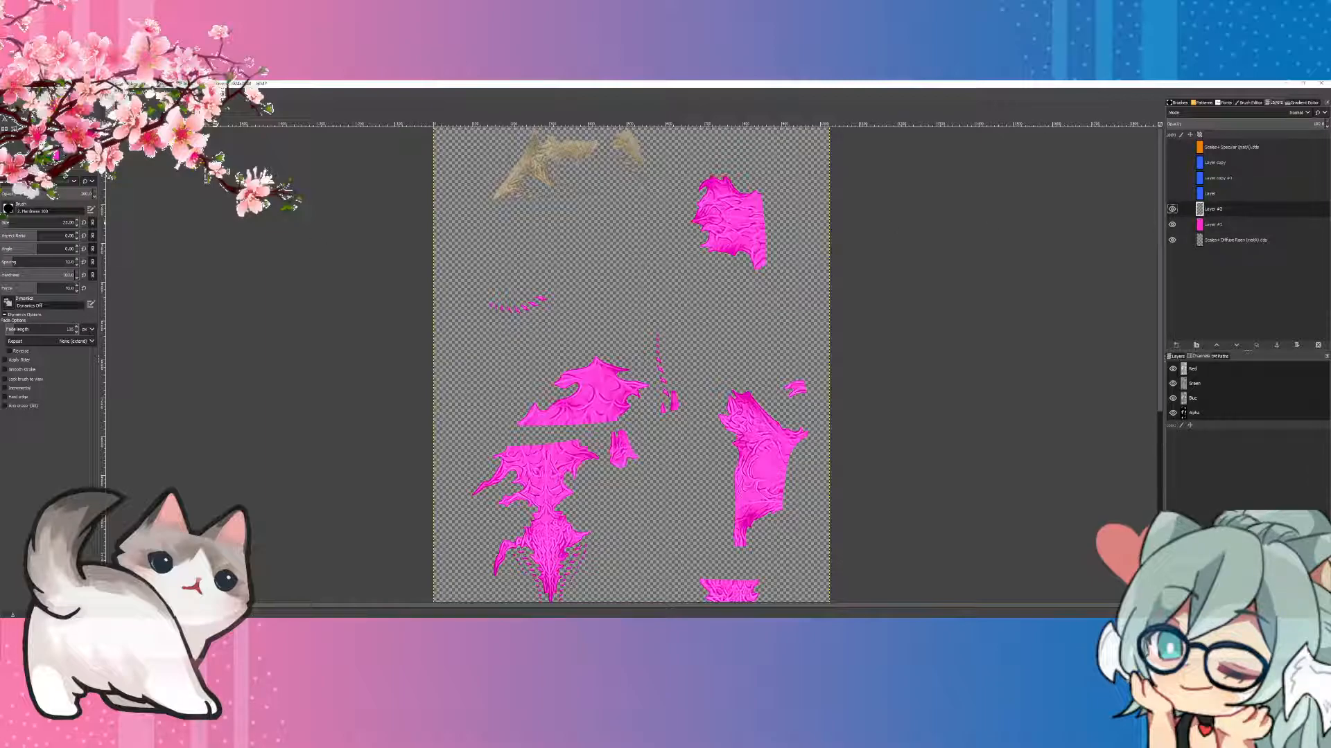
key(p)
mouse_move(512, 193)
mouse_down()
mouse_move(559, 197)
mouse_move(440, 187)
mouse_move(605, 191)
mouse_move(551, 179)
mouse_up()
click(25, 223)
mouse_move(623, 148)
mouse_down()
mouse_move(567, 170)
mouse_move(517, 161)
mouse_move(551, 155)
mouse_move(611, 179)
mouse_move(651, 239)
mouse_move(630, 174)
mouse_move(517, 190)
mouse_up()
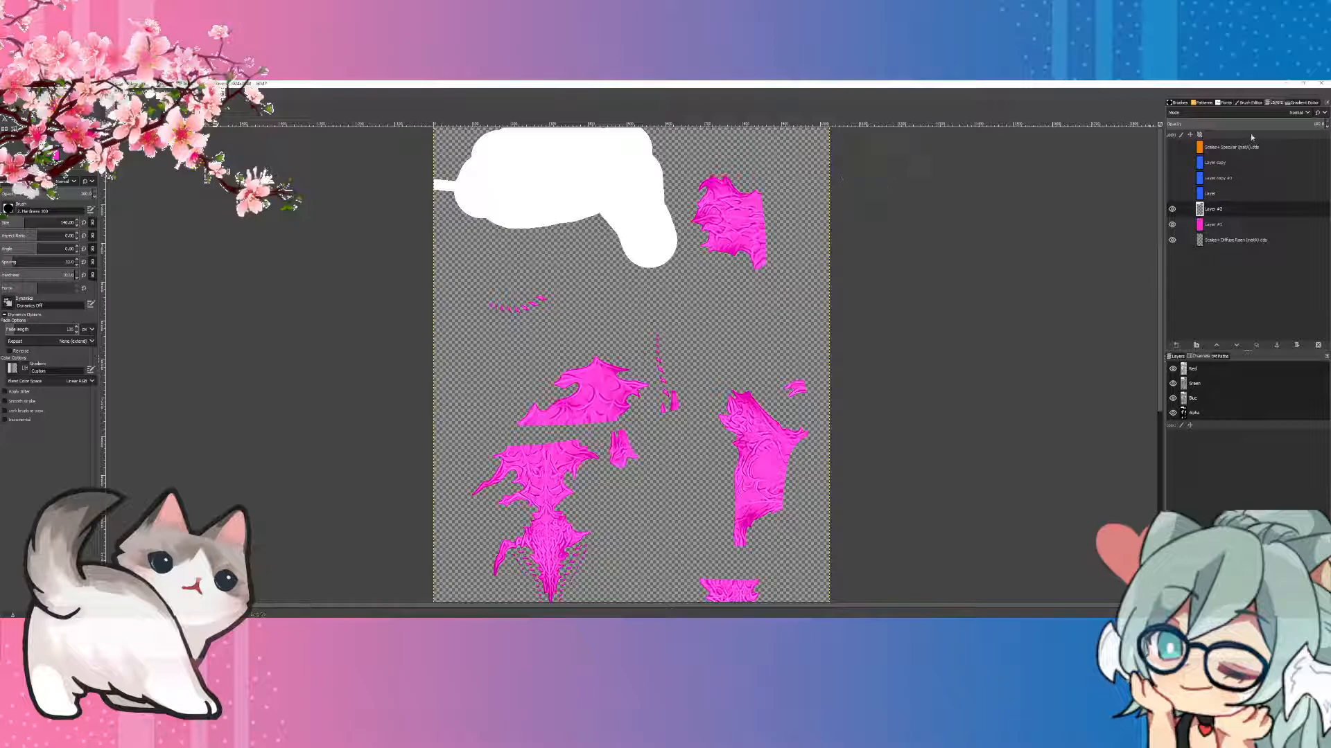
Step: With the white layer hidden, create a new layer from the visible image, hide the layers beneath it and show the white layer again
click(1172, 210)
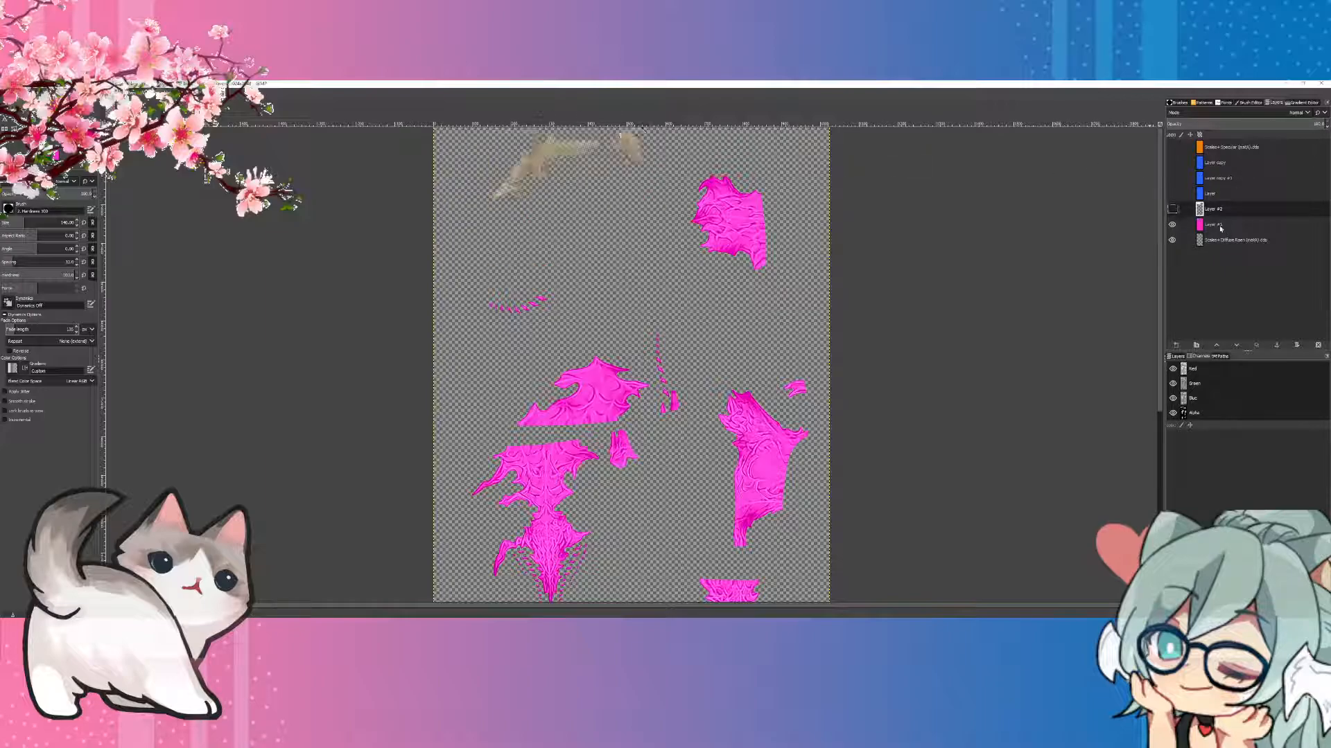
right_click(1219, 225)
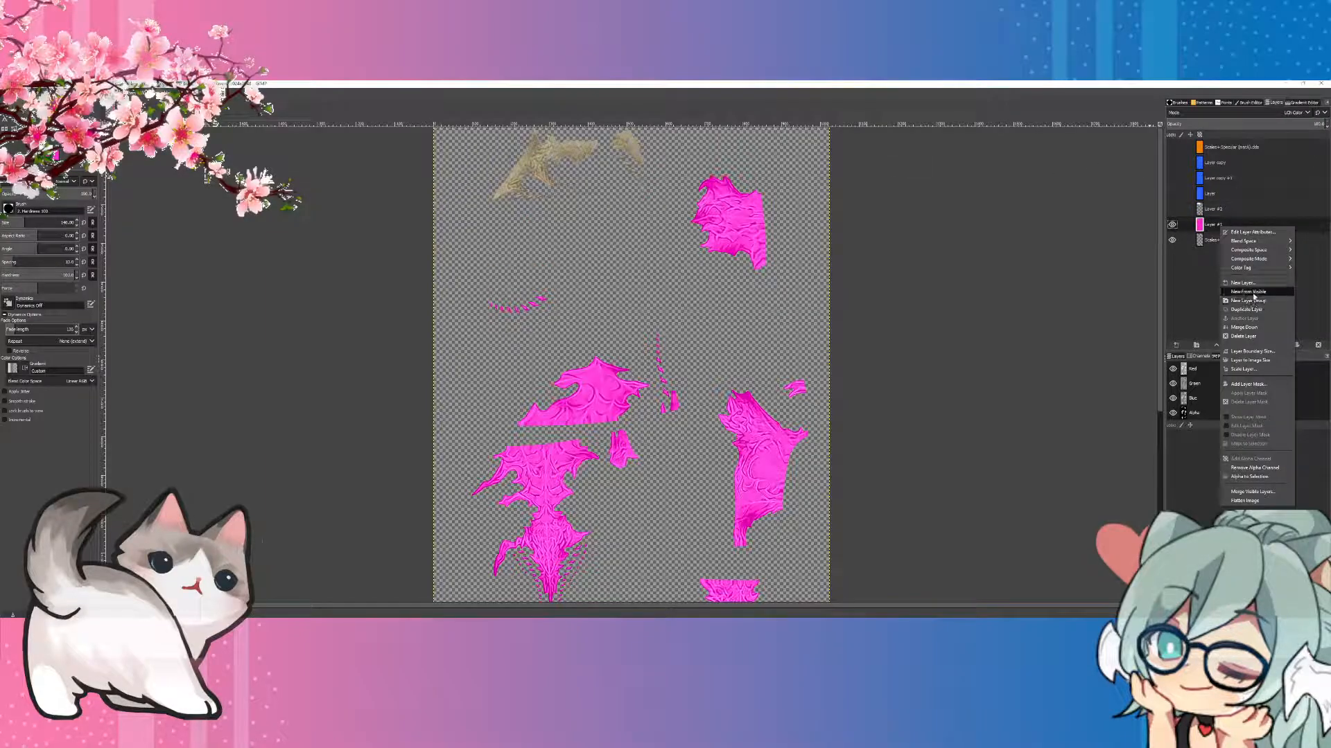
click(1247, 291)
drag(1174, 242, 1174, 259)
click(1172, 209)
click(1224, 208)
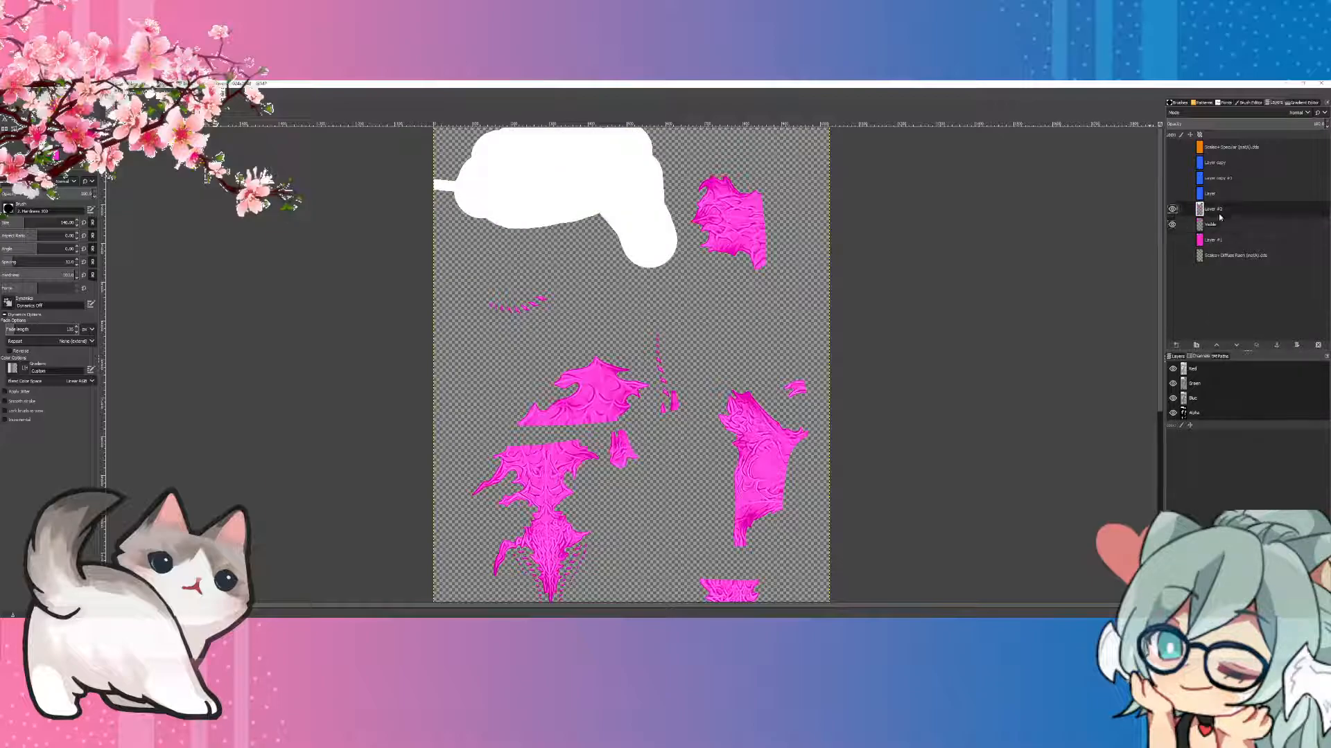
Step: Set the blend mode of the white painted layer to LCh Color
scroll(1279, 113, down, 5)
click(1289, 113)
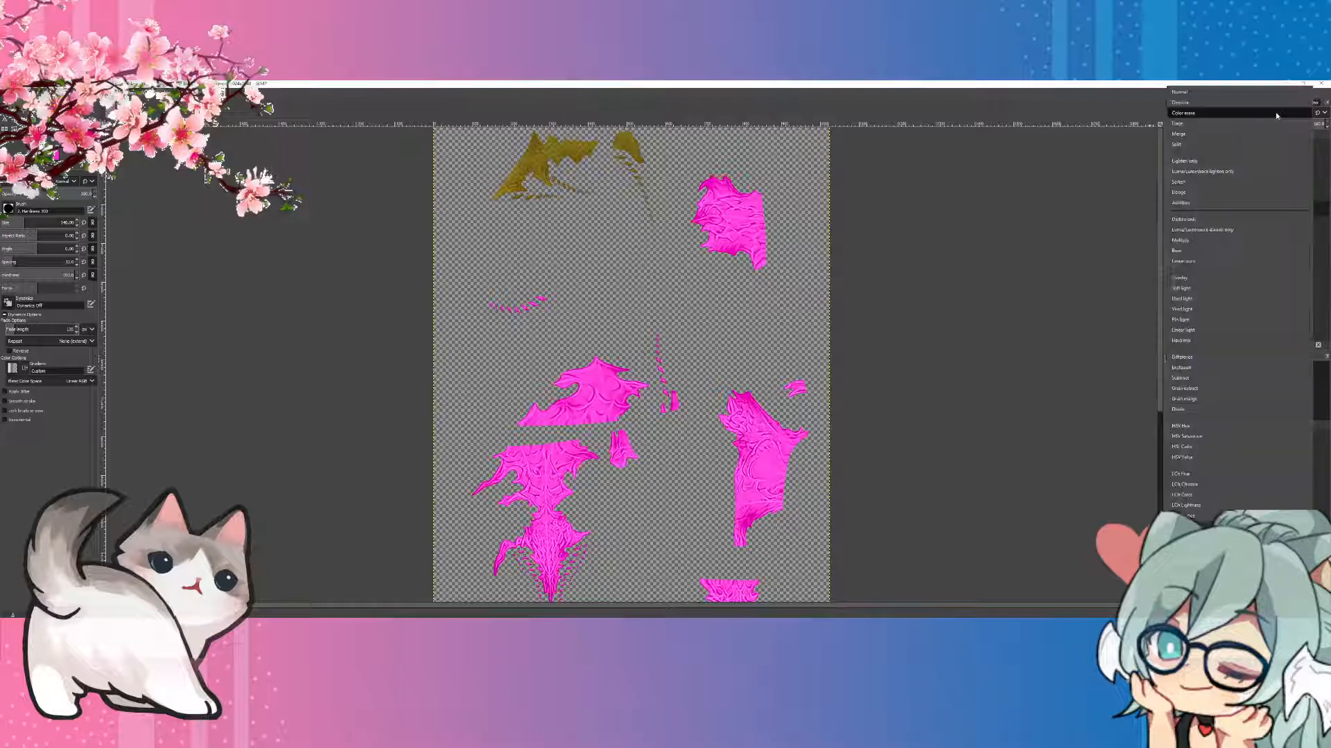
click(1185, 495)
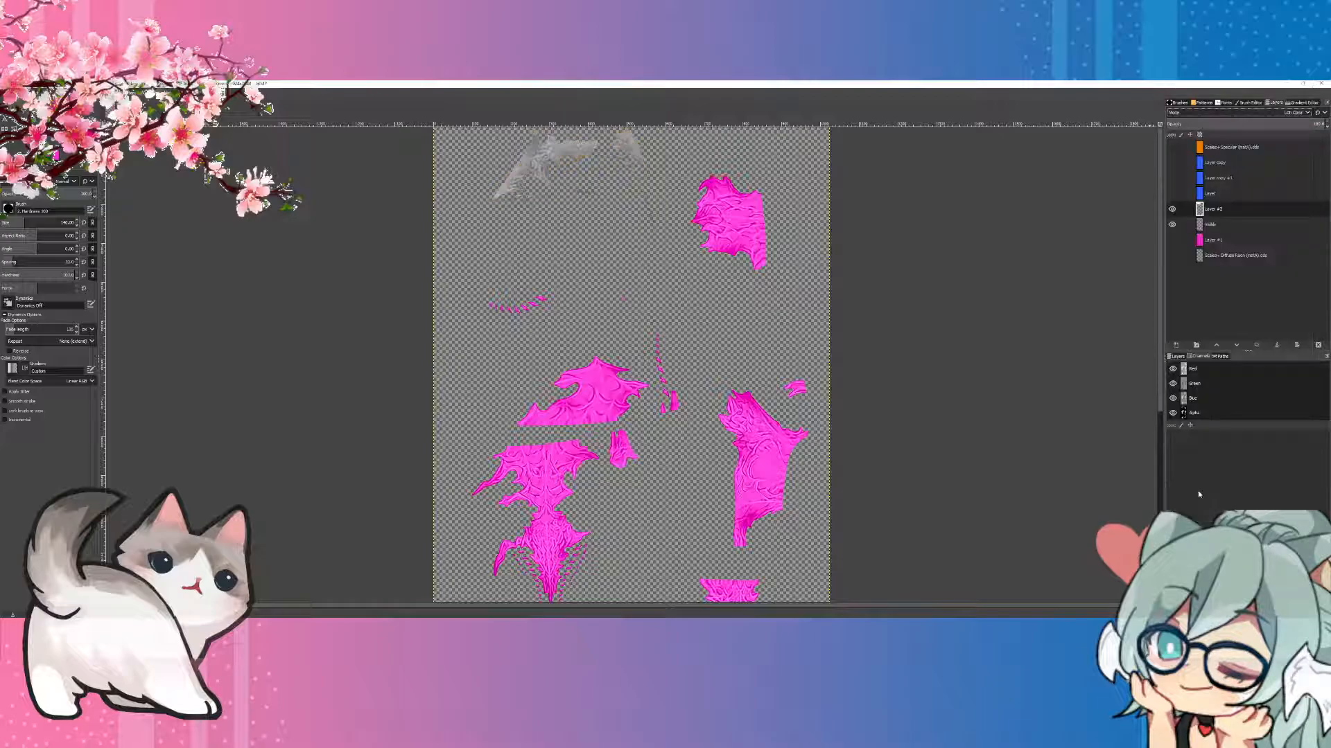
Step: Create a second layer from the visible white-and-pink result and hide the layers it combines
scroll(767, 317, down, 8)
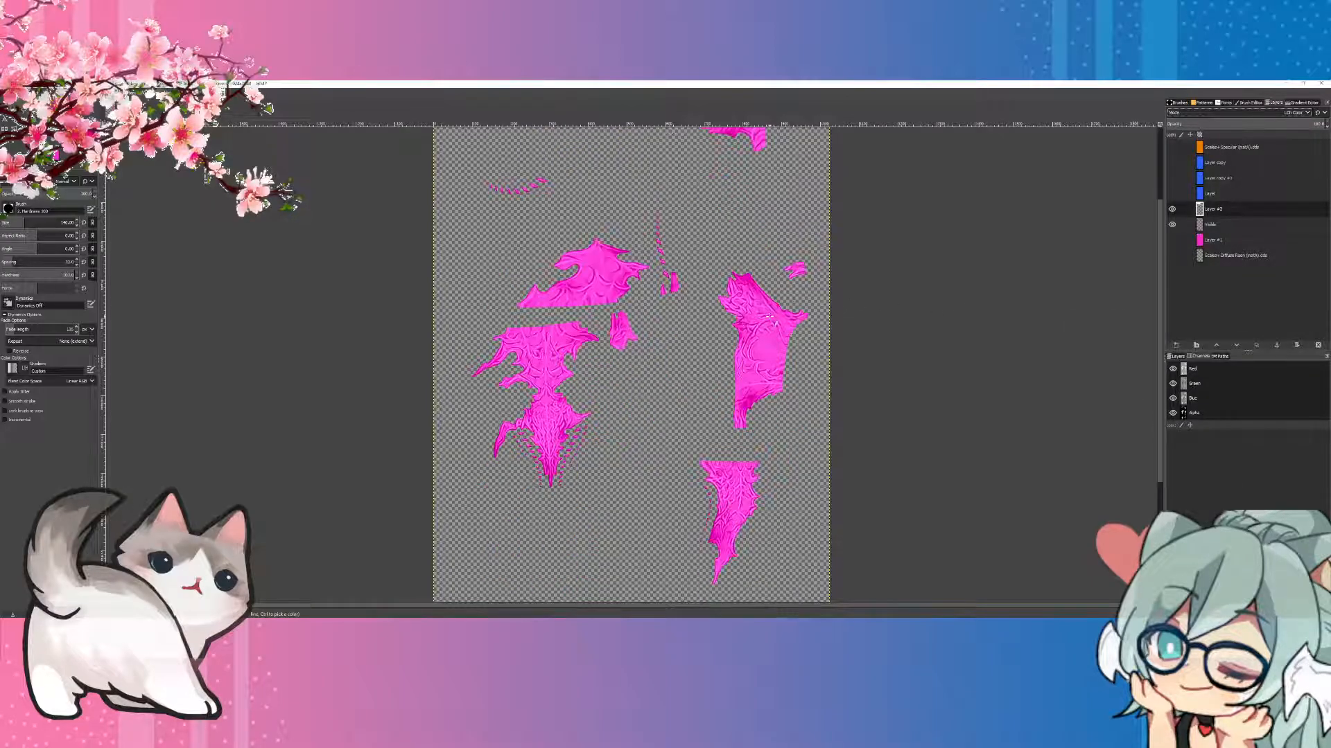
scroll(767, 318, up, 8)
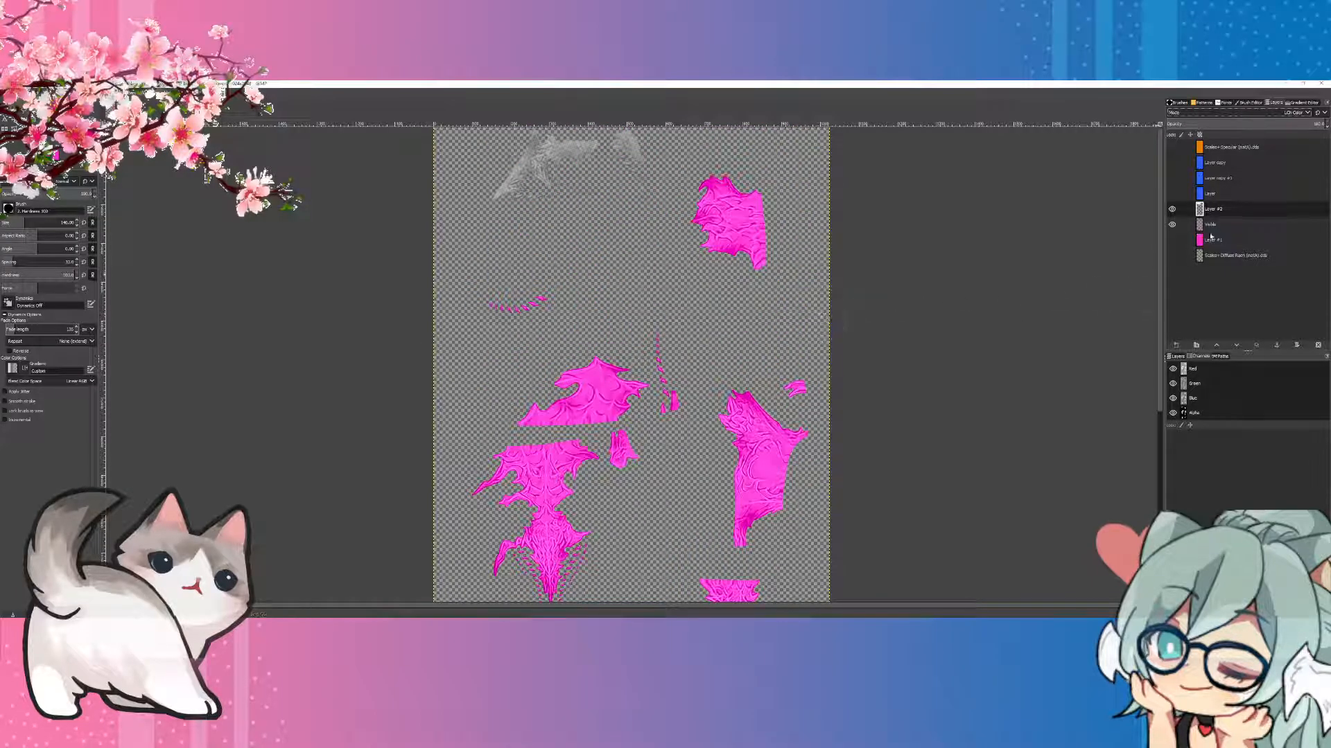
right_click(1219, 210)
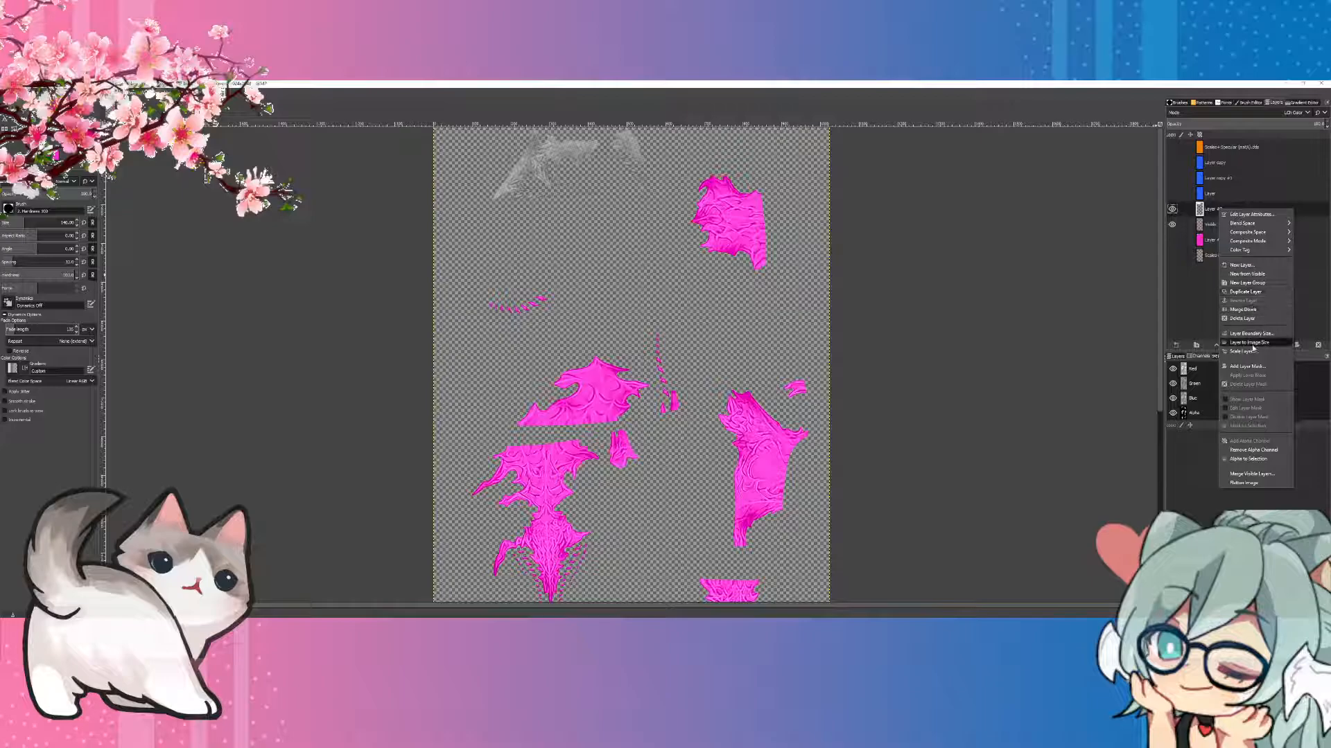
click(1251, 274)
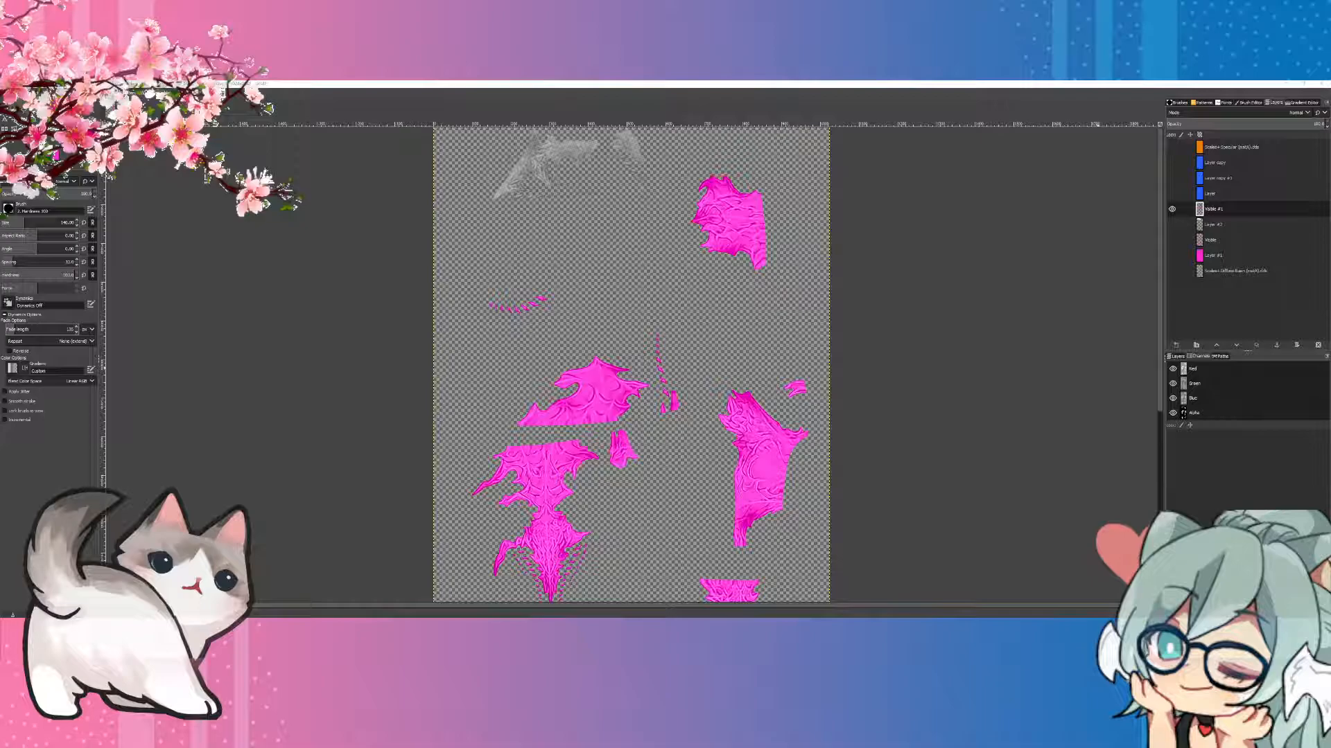
Step: Import "Midlander Gen2 (Smooth) Diffuse.png" from the Smooth Skin (Optional) folder into the image as a new layer
drag(1330, 312, 804, 224)
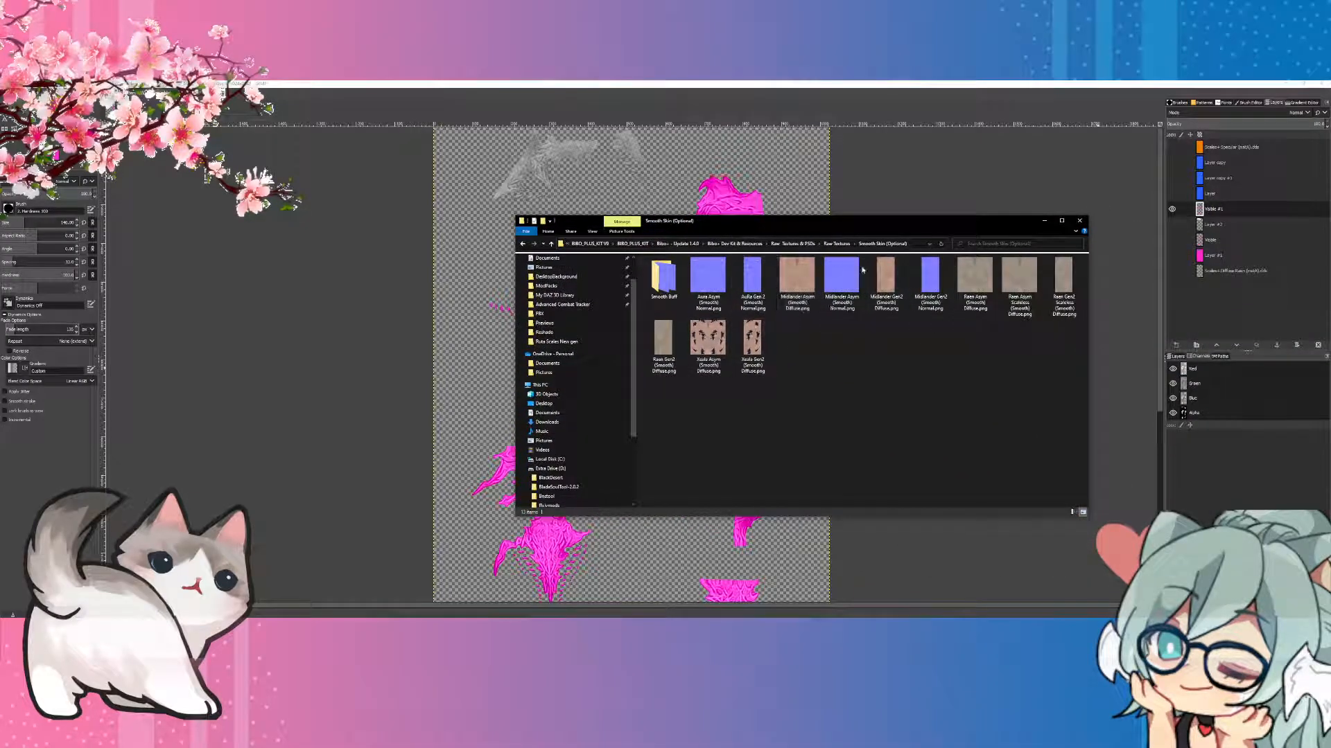
drag(886, 280, 668, 190)
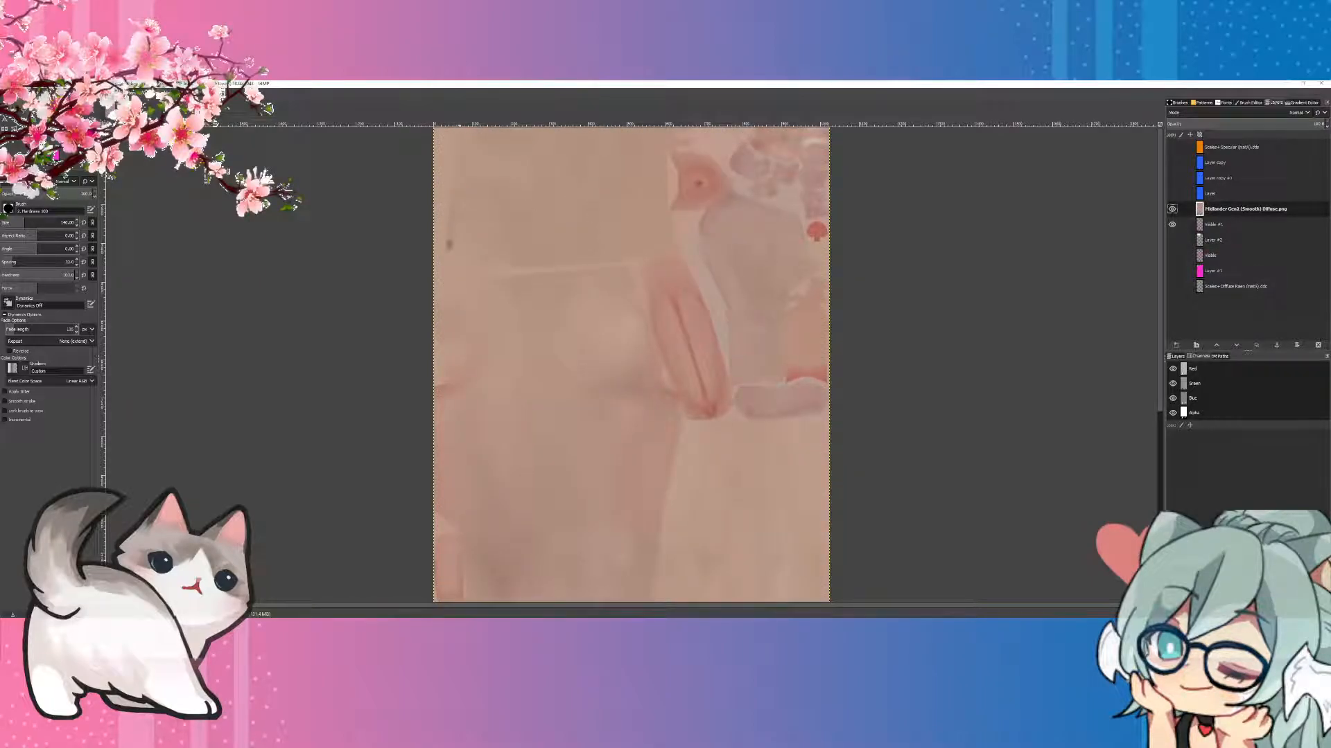
Step: Zoom out to 25% and align the imported skin layer to the bottom edge of the image
click(50, 93)
mouse_move(77, 153)
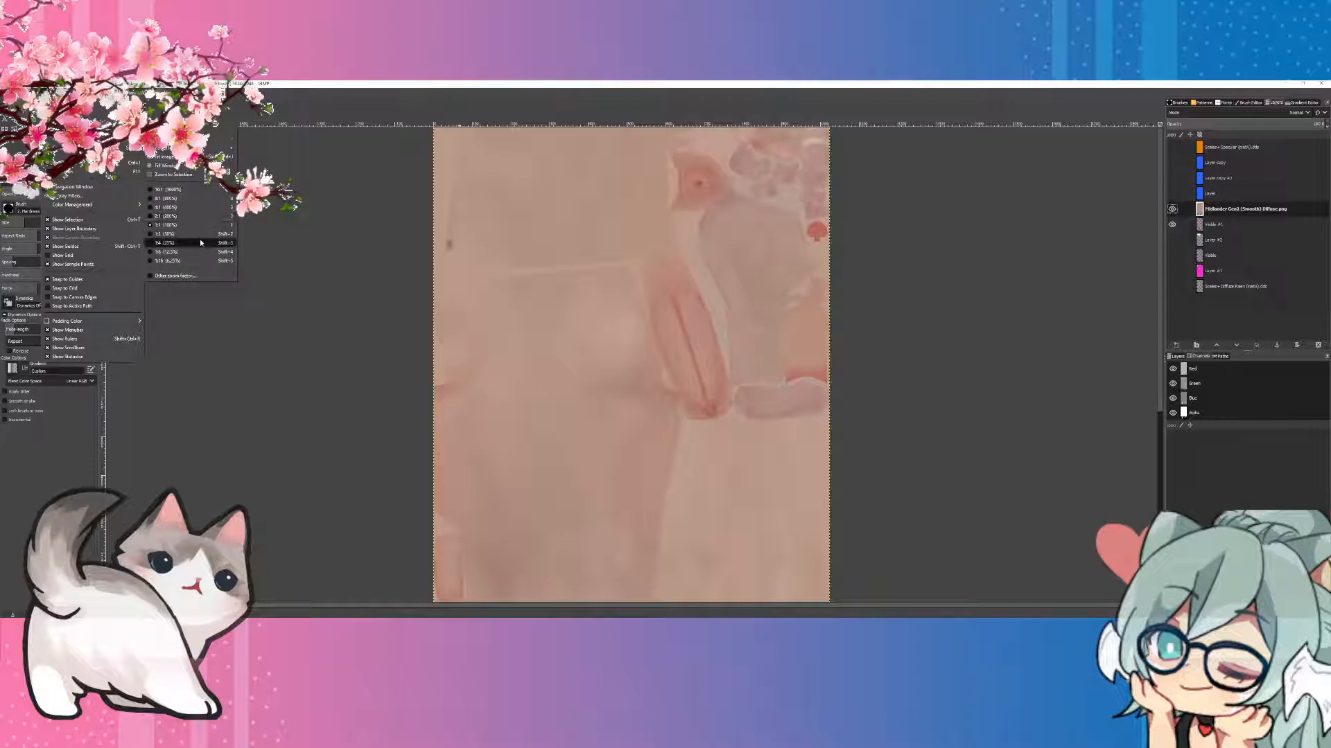
click(167, 243)
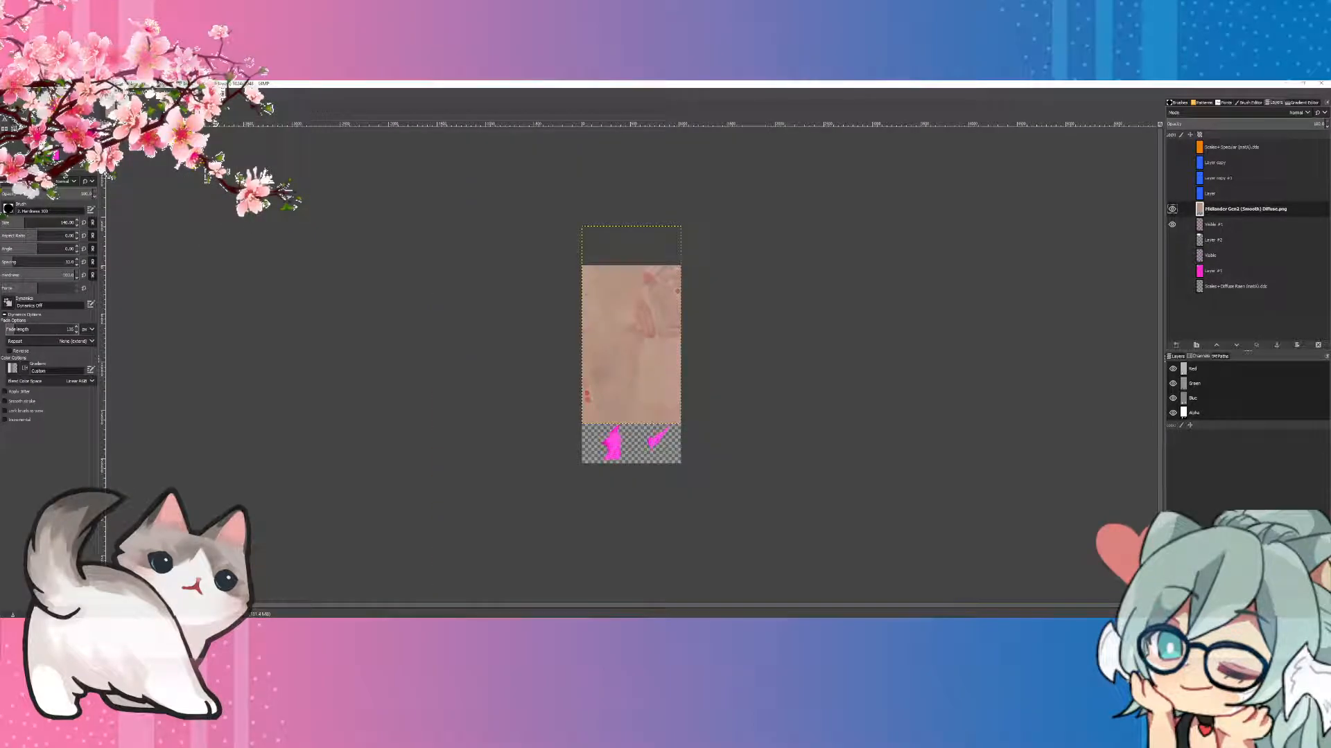
key(q)
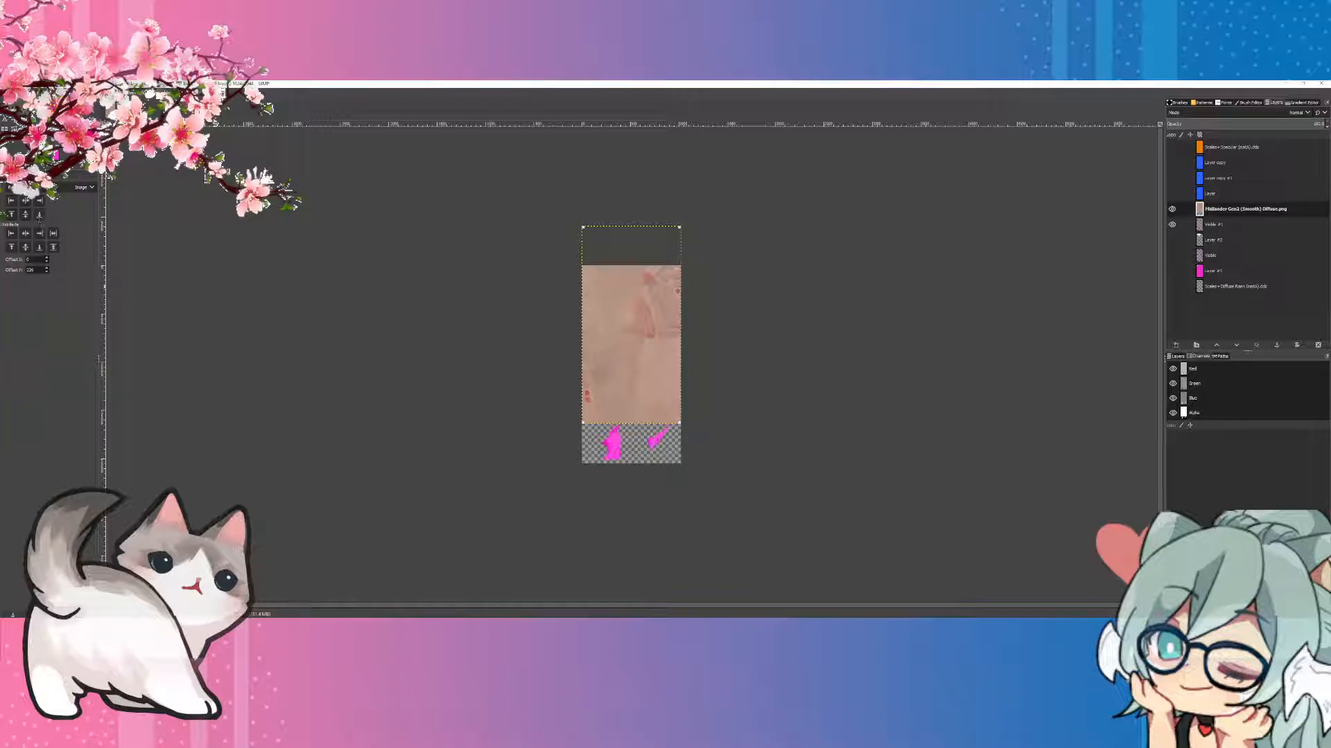
click(40, 216)
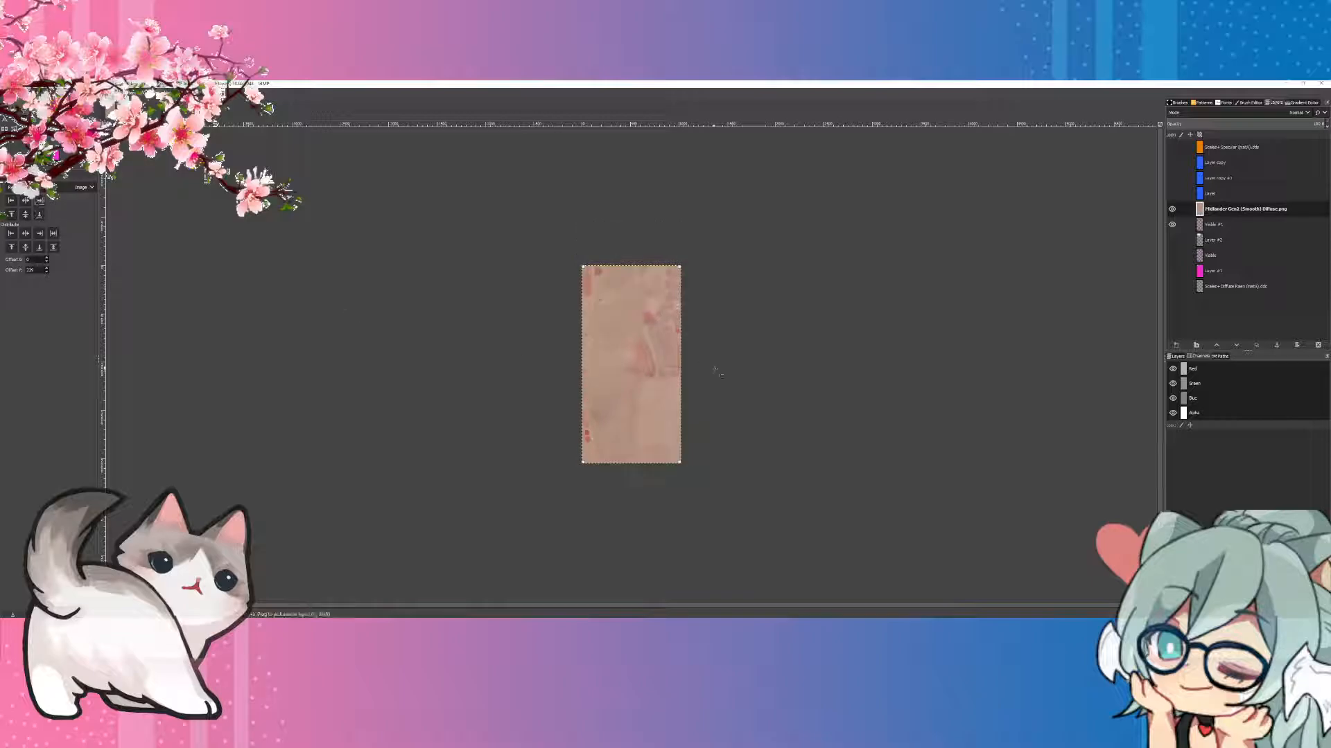
Step: Move the Midlander skin layer directly beneath the combined white-and-pink pattern layer and select the pattern layer
drag(1231, 209, 1223, 233)
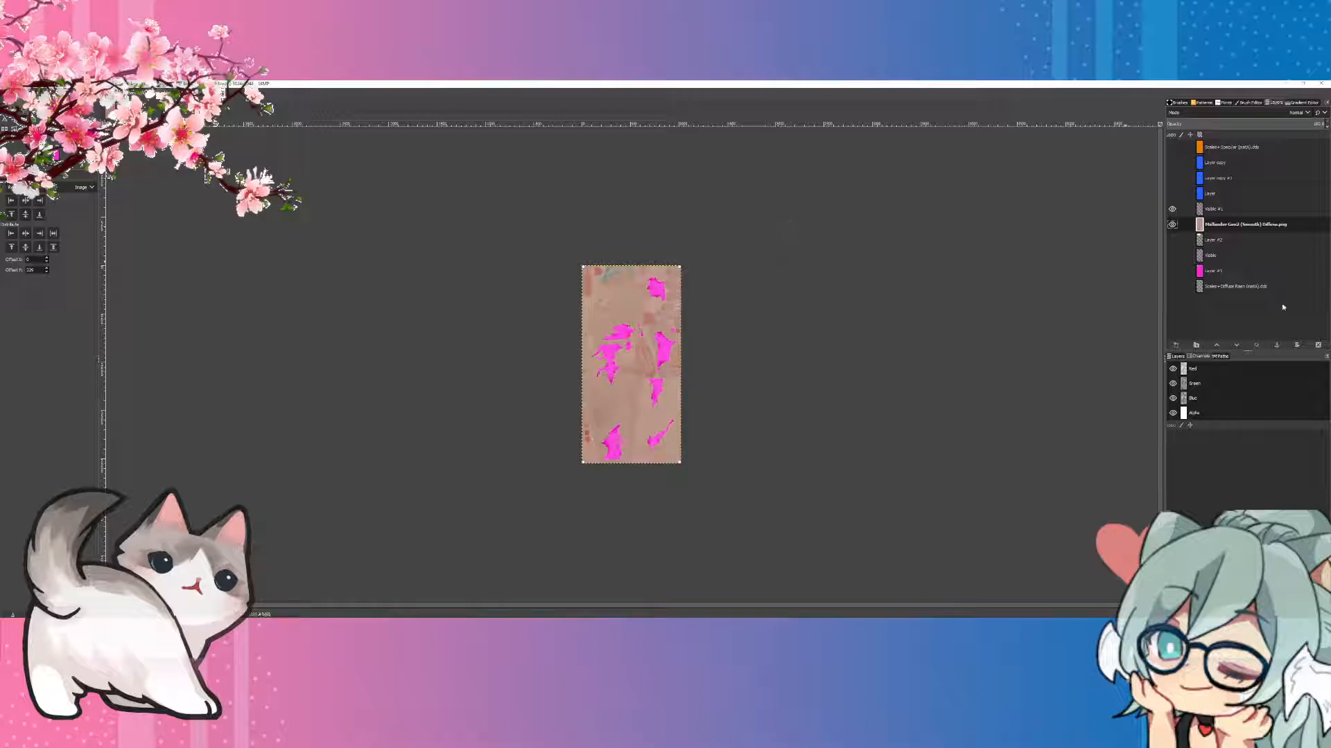
click(1213, 240)
click(1215, 258)
click(1215, 271)
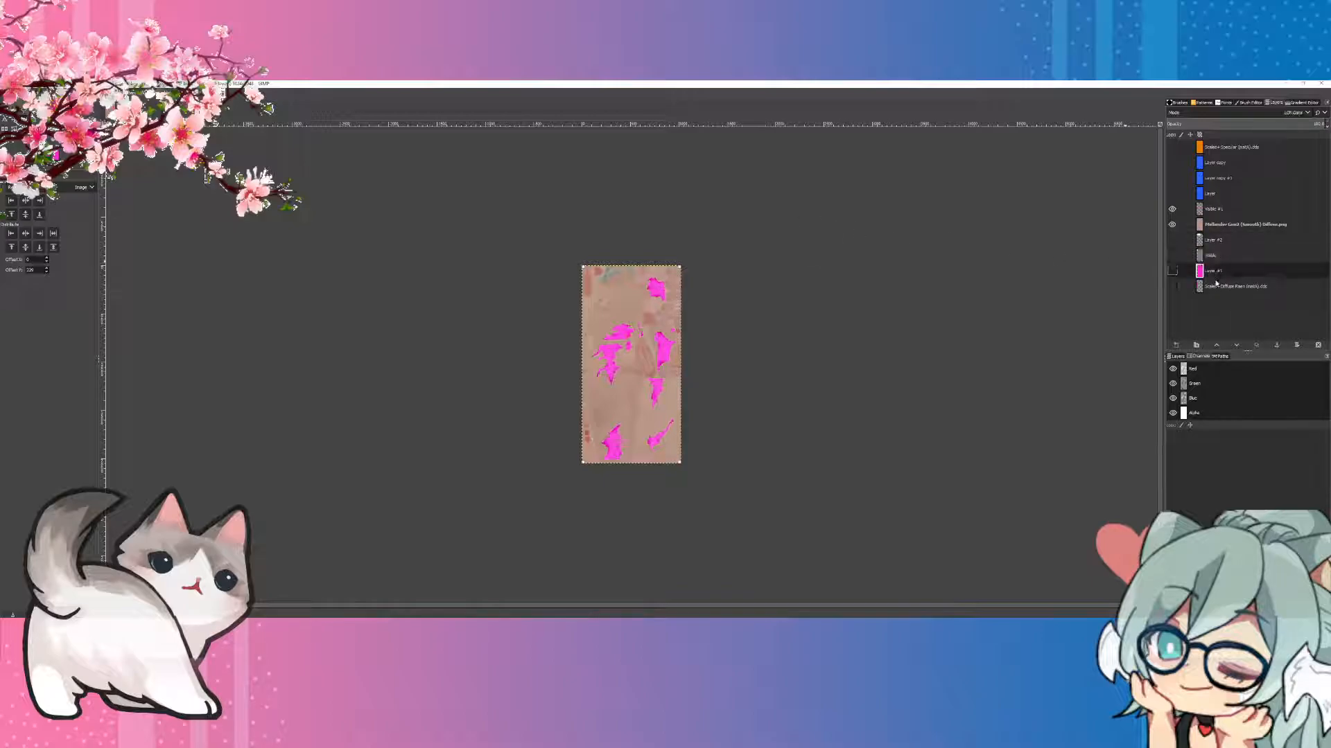
click(1211, 208)
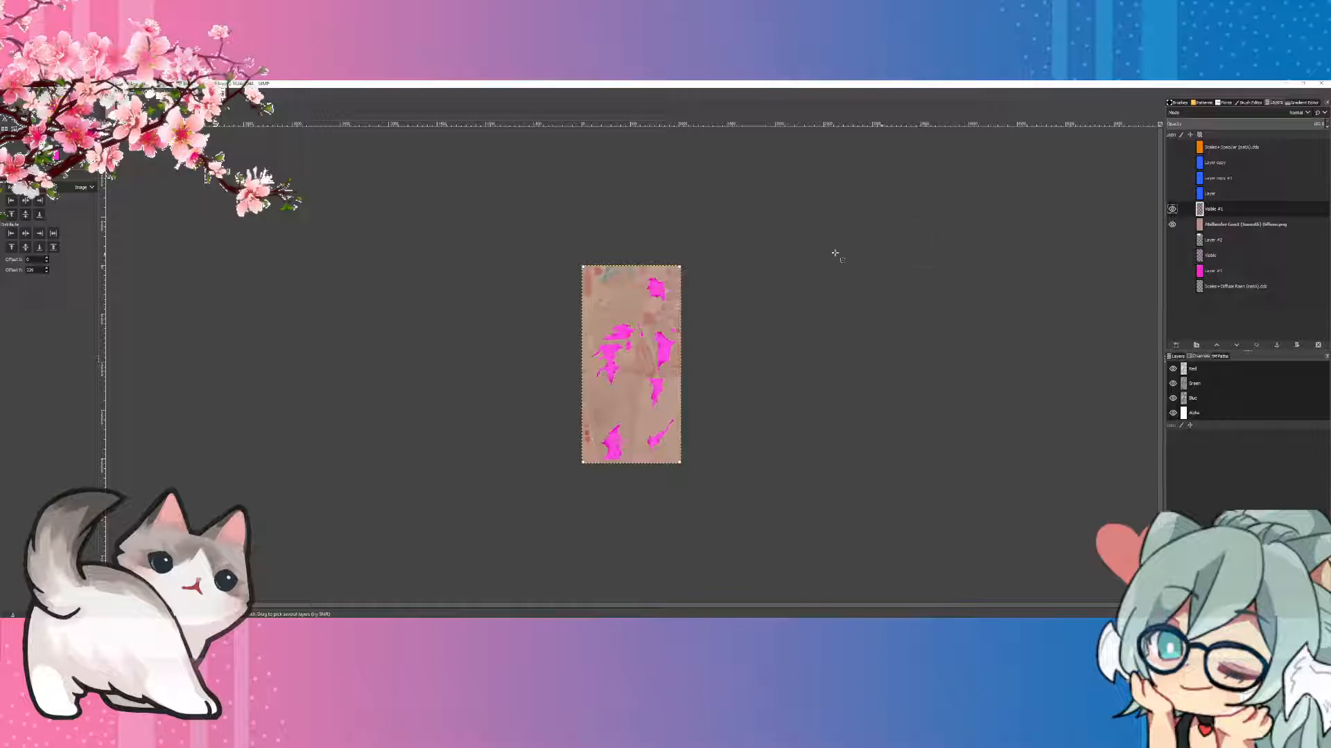
Step: Hide the skin and combined pattern layers, then compare the original diffuse layer with the recoloured pattern by toggling their visibility
click(1172, 224)
click(1172, 210)
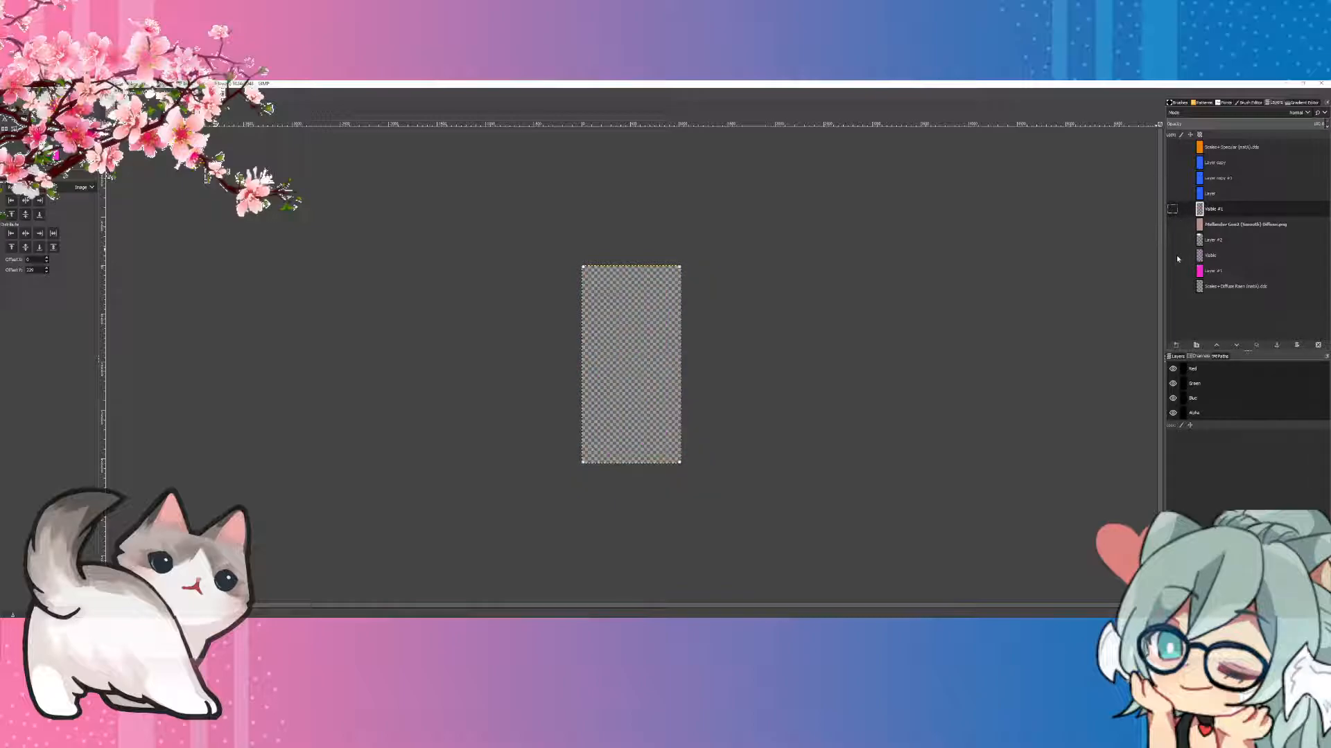
click(1172, 286)
click(1179, 289)
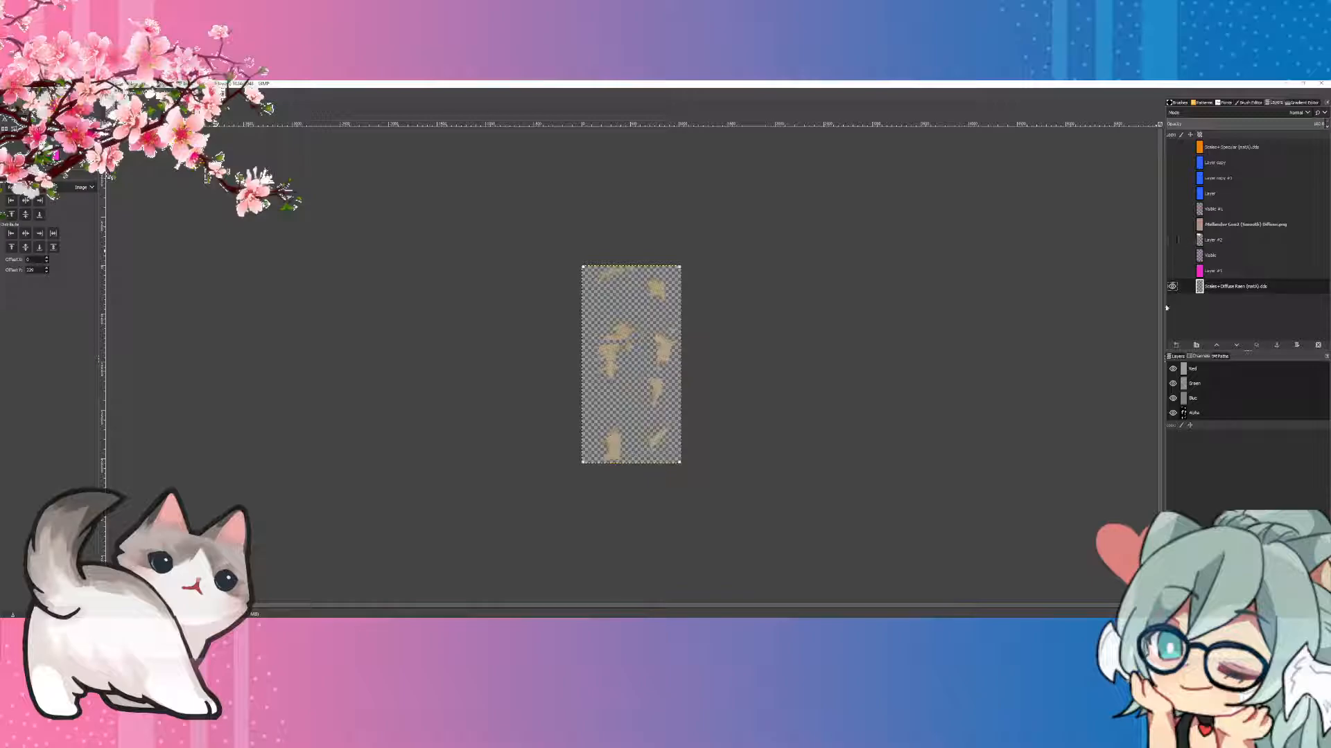
click(1171, 209)
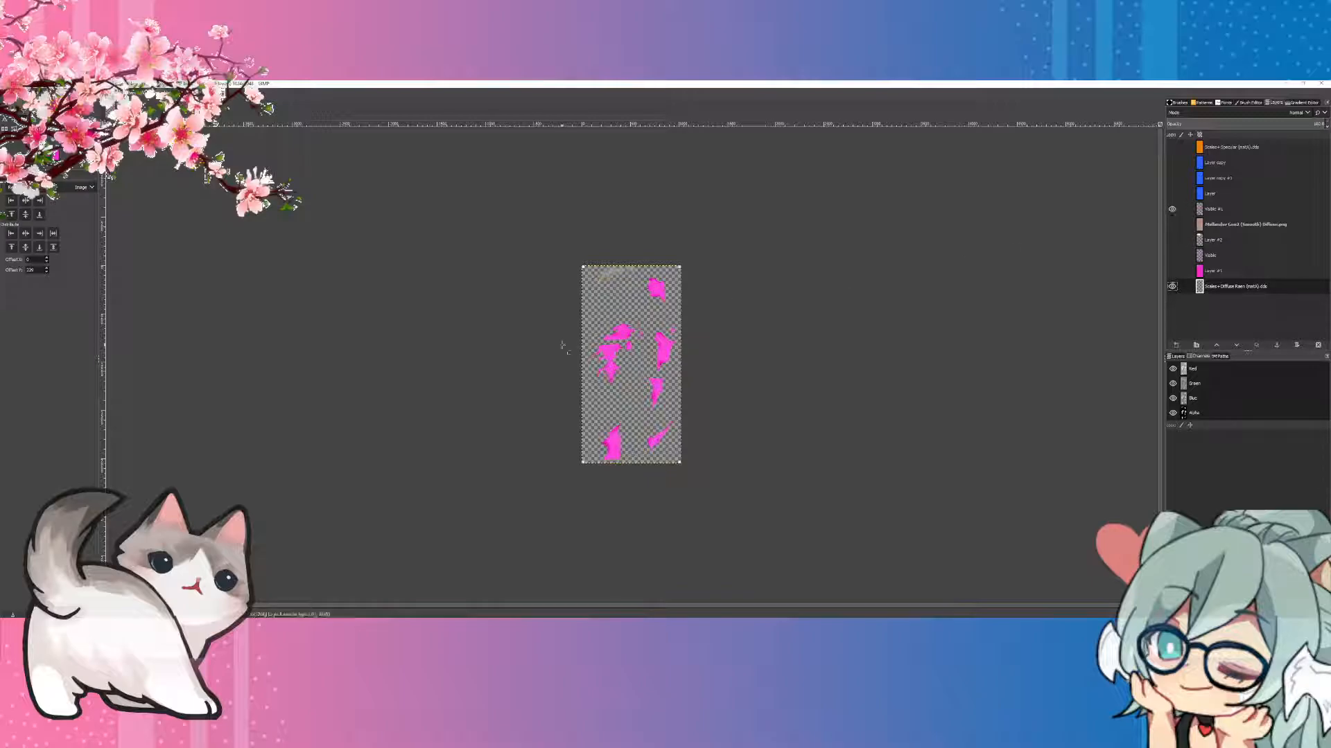